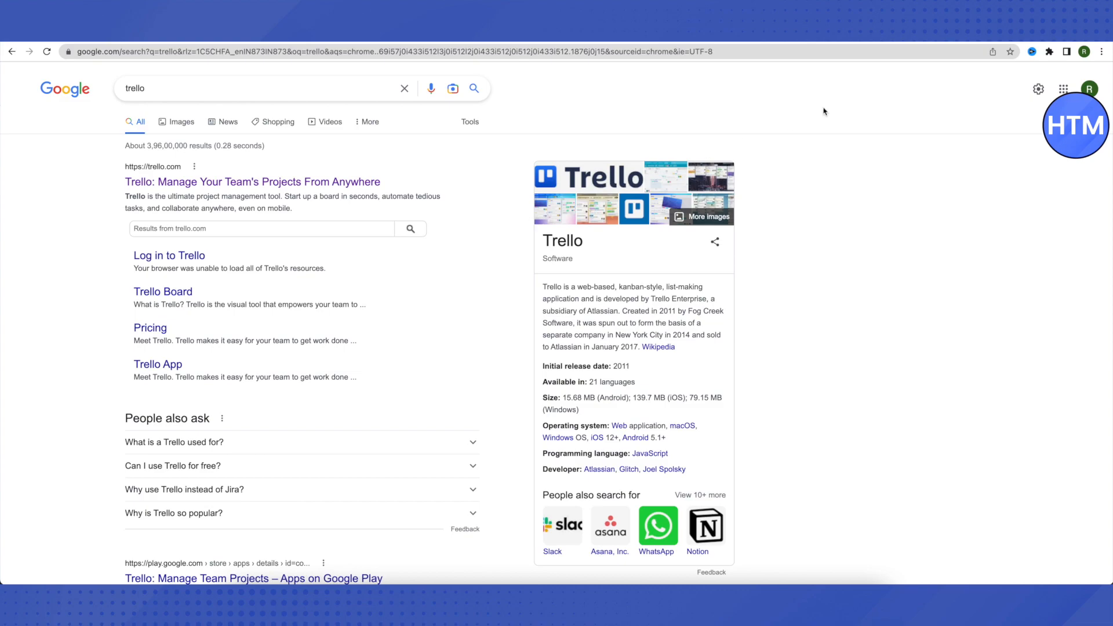
Switch to the Trello boards page and show the Workspaces dropdown with all available workspaces.
{"action": "left_click", "coordinate": [996, 36]}
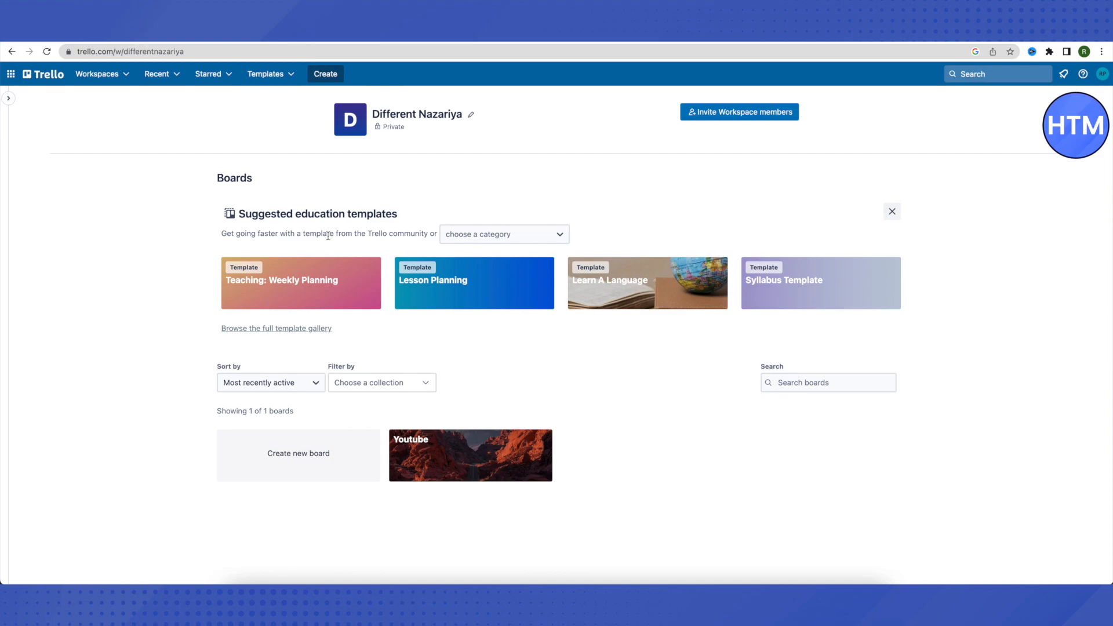
{"action": "left_click", "coordinate": [109, 80]}
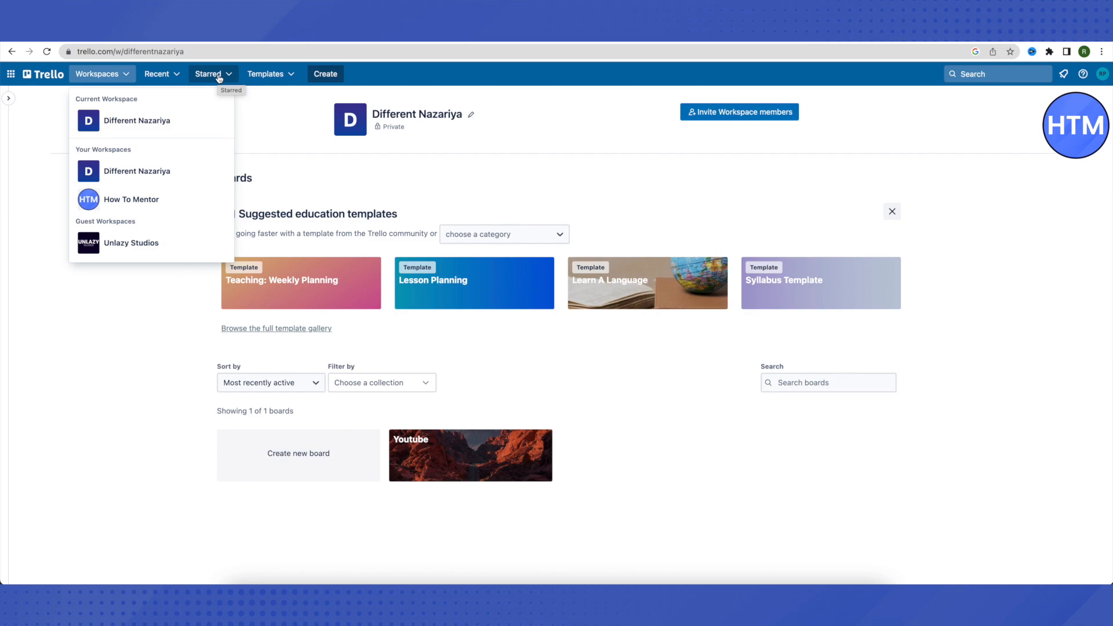
Browse the top board templates, then show the Create menu's board, template and workspace options.
{"action": "left_click", "coordinate": [276, 76]}
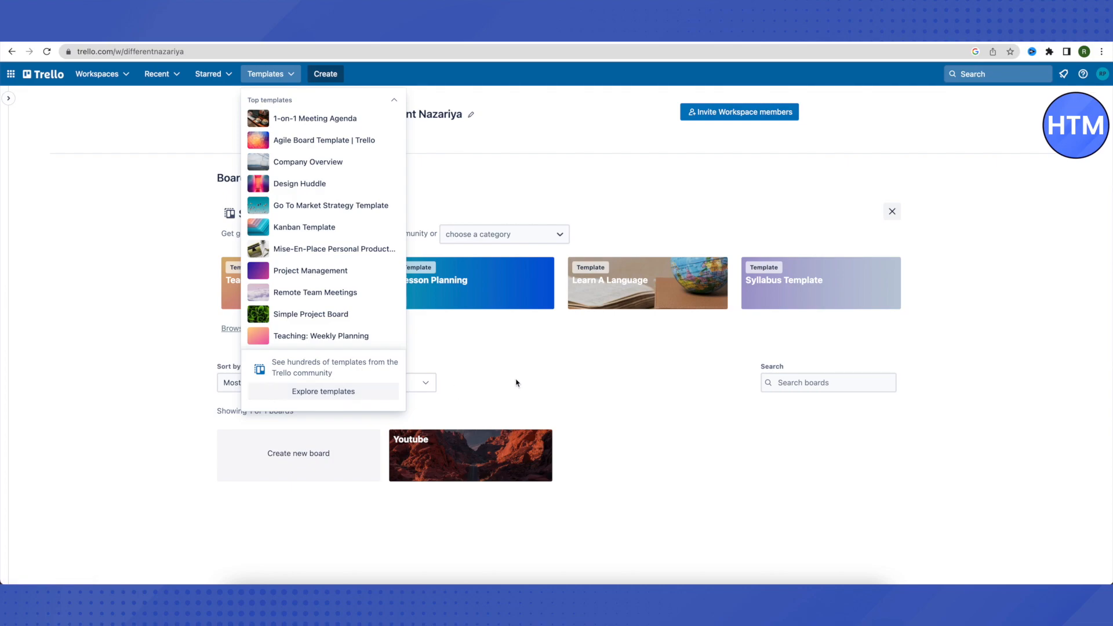
{"action": "left_click", "coordinate": [317, 74]}
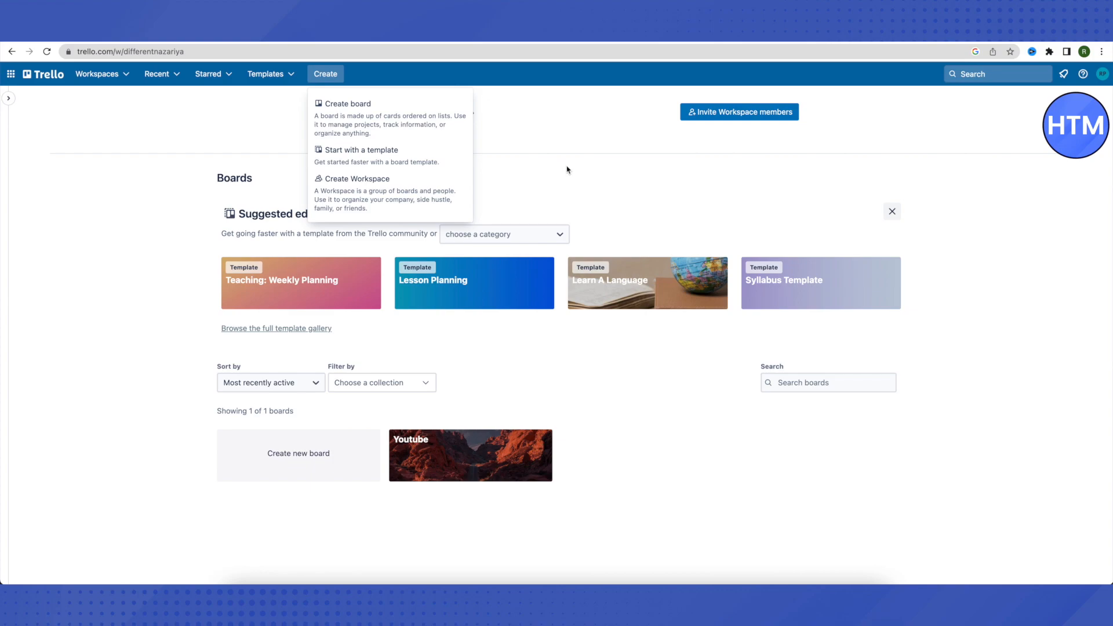
Close the Create menu to reveal the education templates and Youtube board again.
{"action": "left_click", "coordinate": [529, 169]}
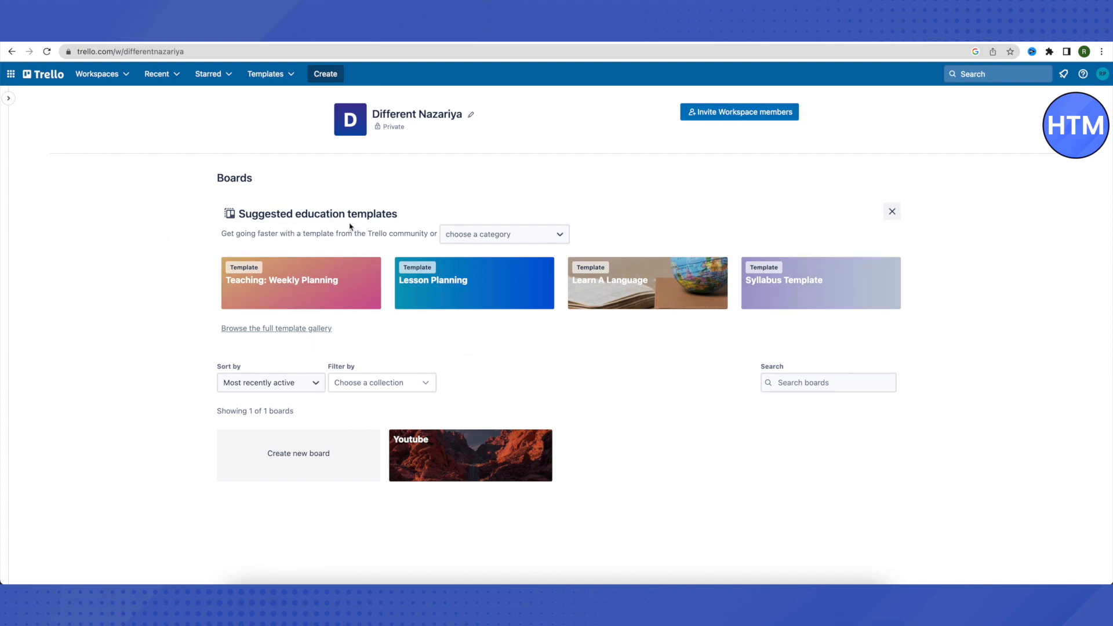
Switch the suggested template category from Education to Small business.
{"action": "left_click", "coordinate": [499, 237]}
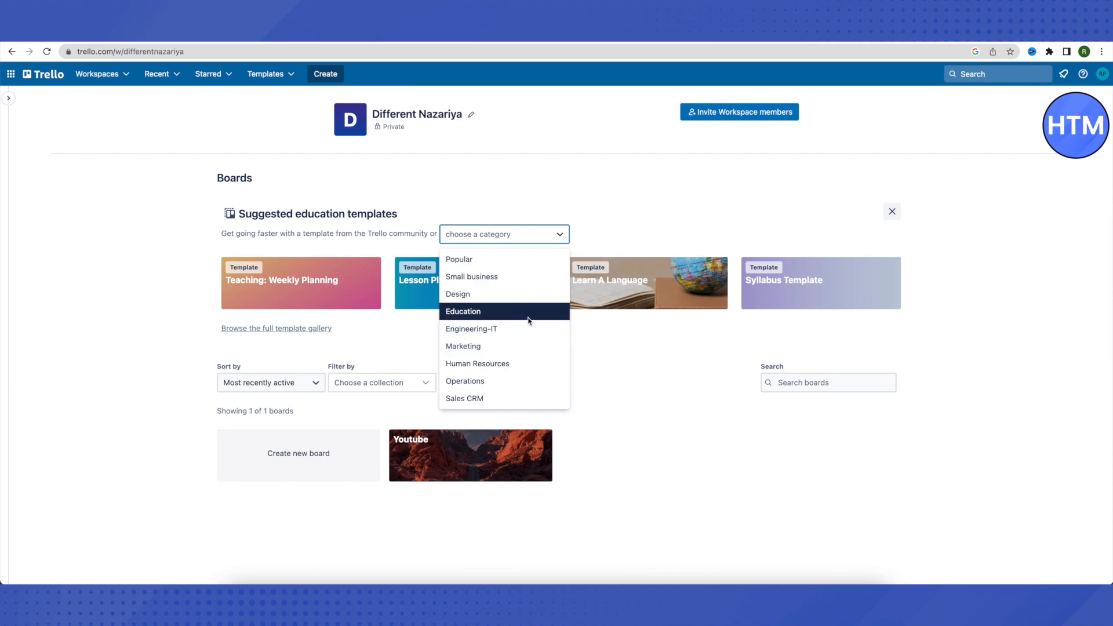
{"action": "left_click", "coordinate": [621, 343]}
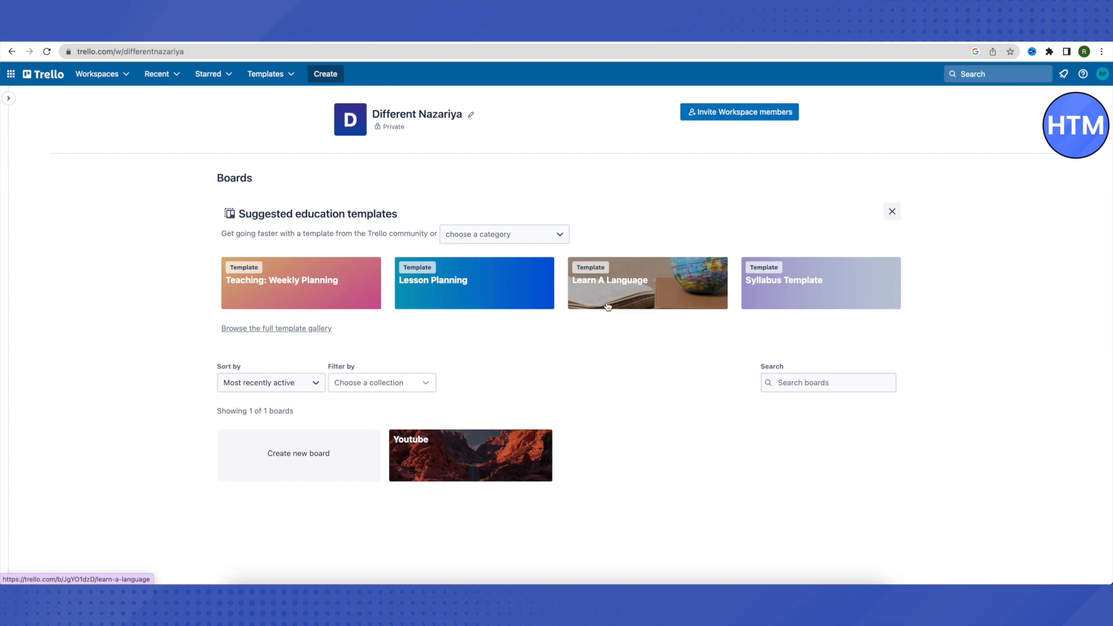
{"action": "left_click", "coordinate": [481, 238]}
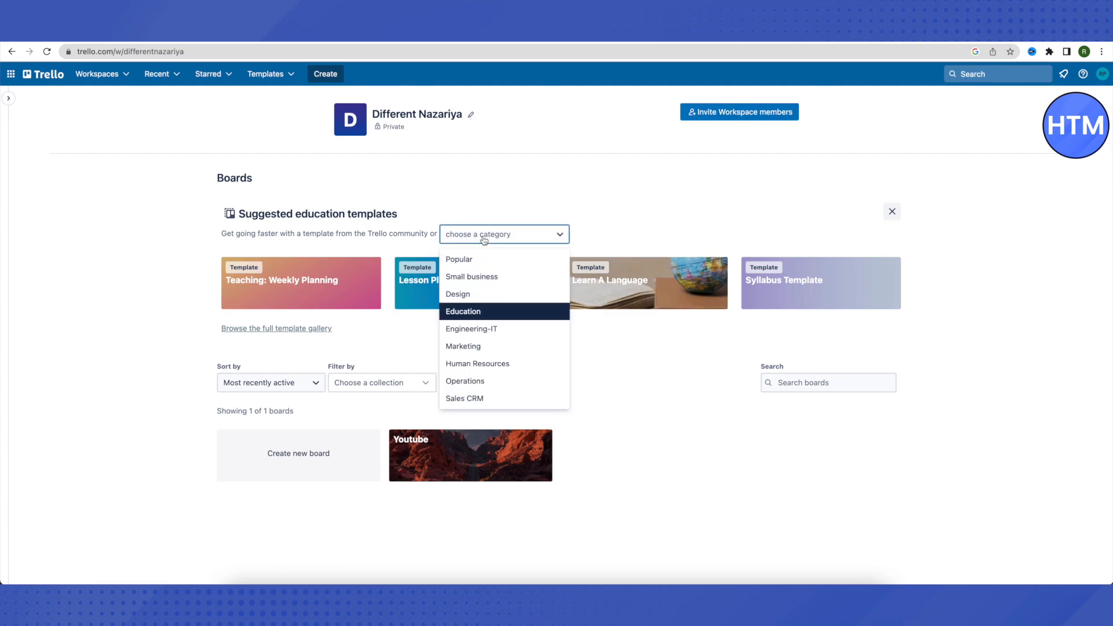
{"action": "left_click", "coordinate": [480, 278]}
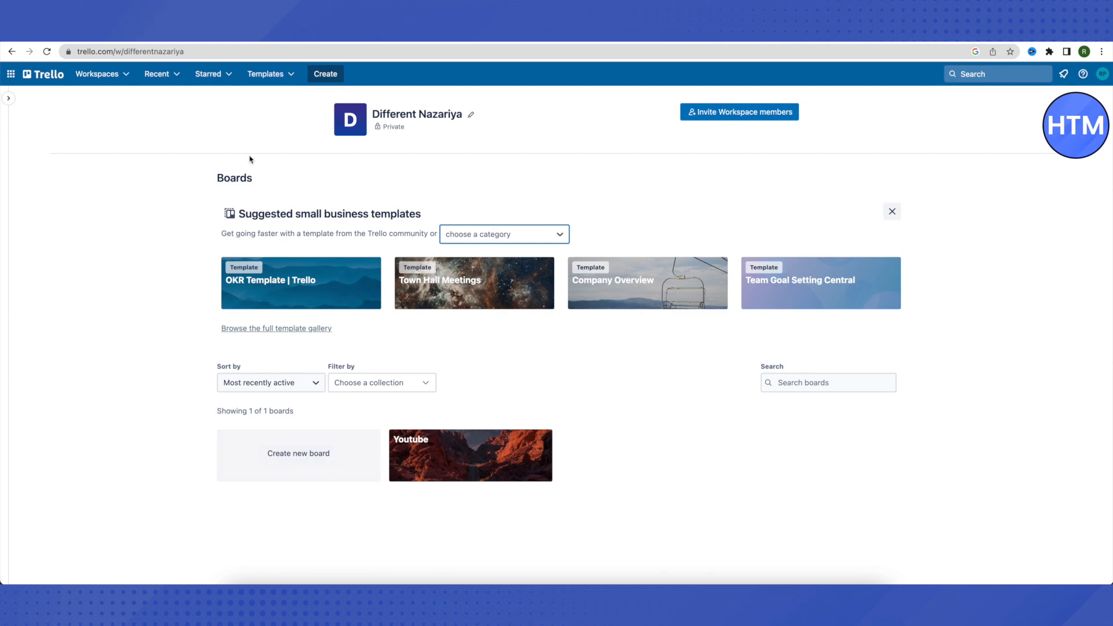
{"action": "left_click", "coordinate": [322, 75]}
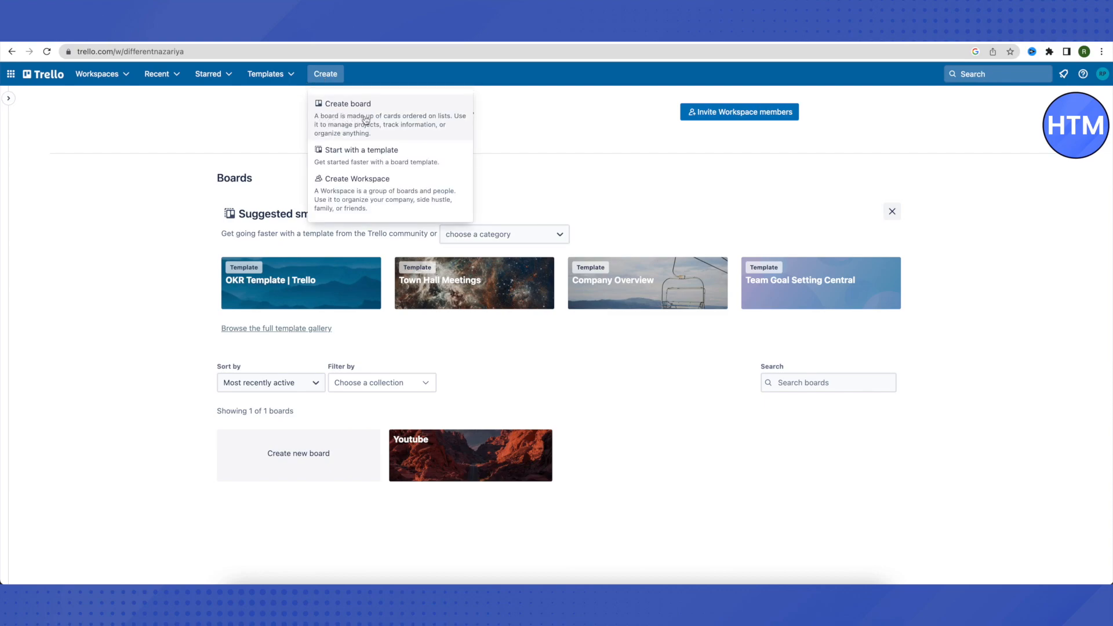
{"action": "left_click", "coordinate": [262, 143]}
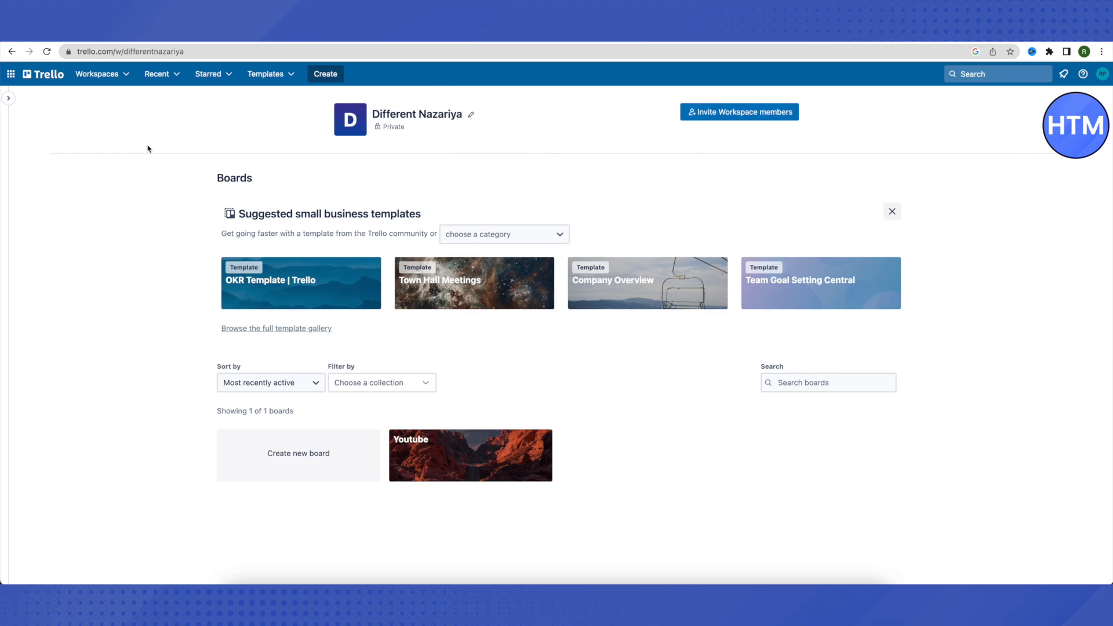
{"action": "left_click", "coordinate": [9, 100]}
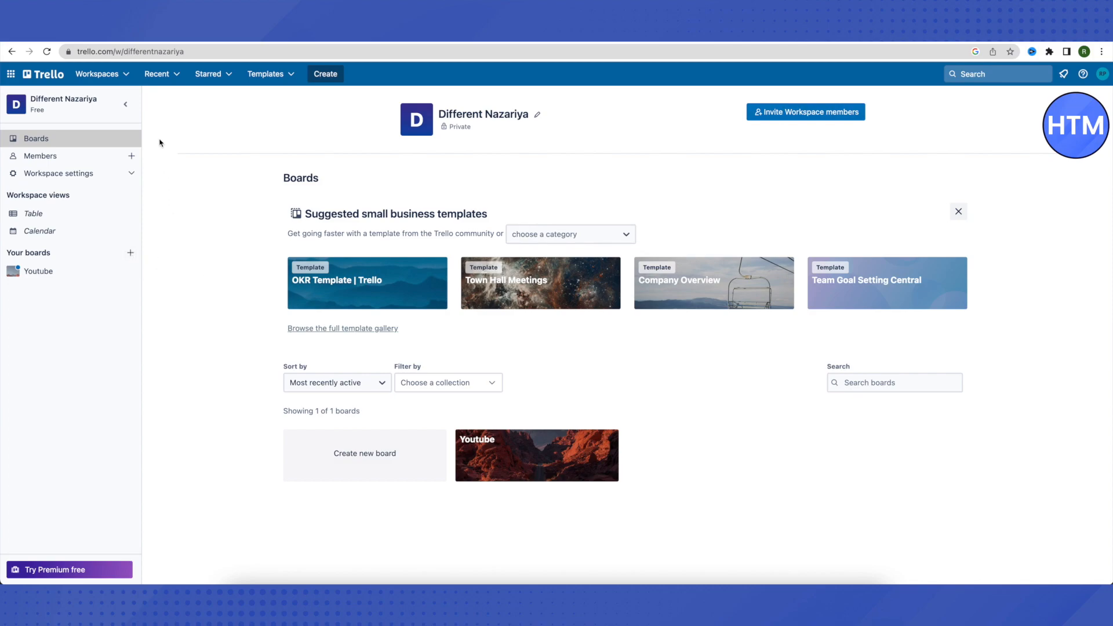
{"action": "left_click", "coordinate": [126, 104]}
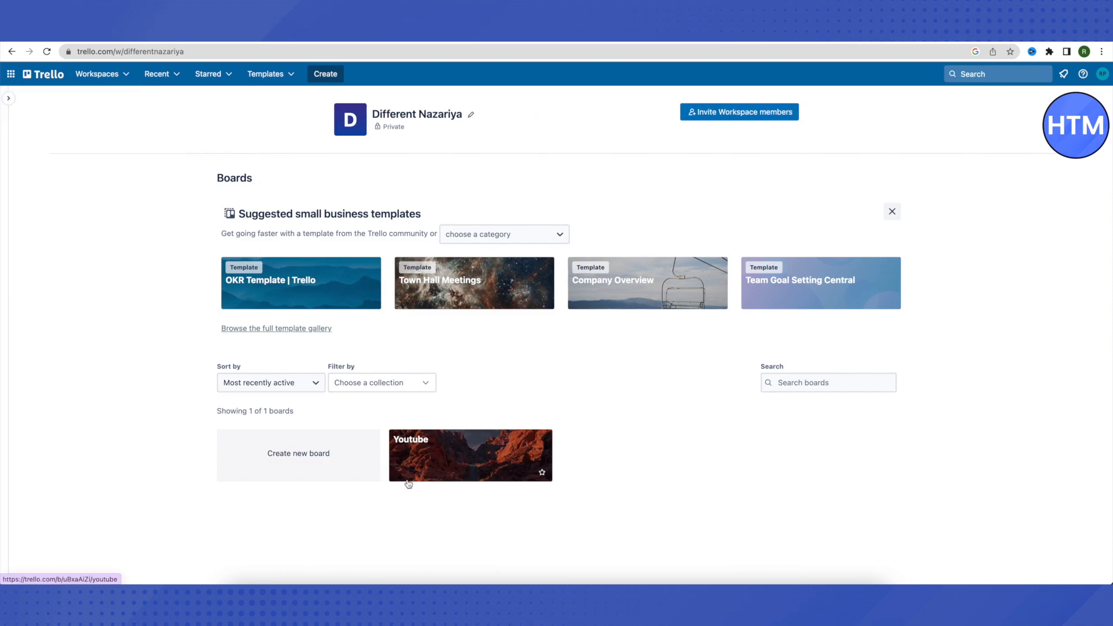
Open the Youtube board and scroll right to its To Do and Doing... lists.
{"action": "left_click", "coordinate": [447, 473]}
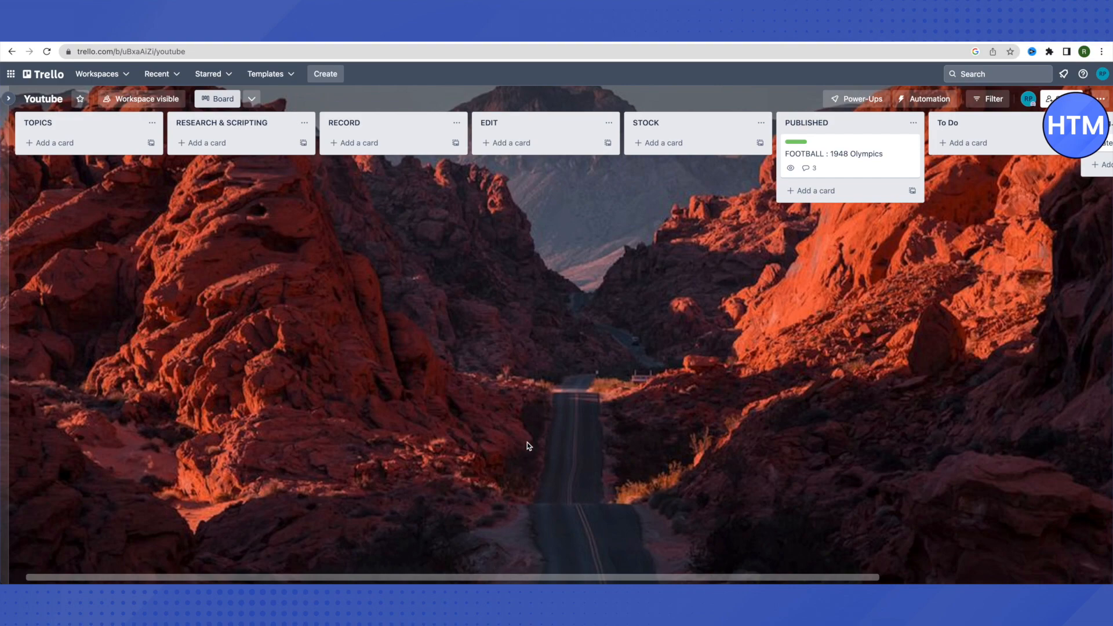
{"action": "scroll", "coordinate": [527, 443], "scroll_direction": "right", "scroll_amount": 5}
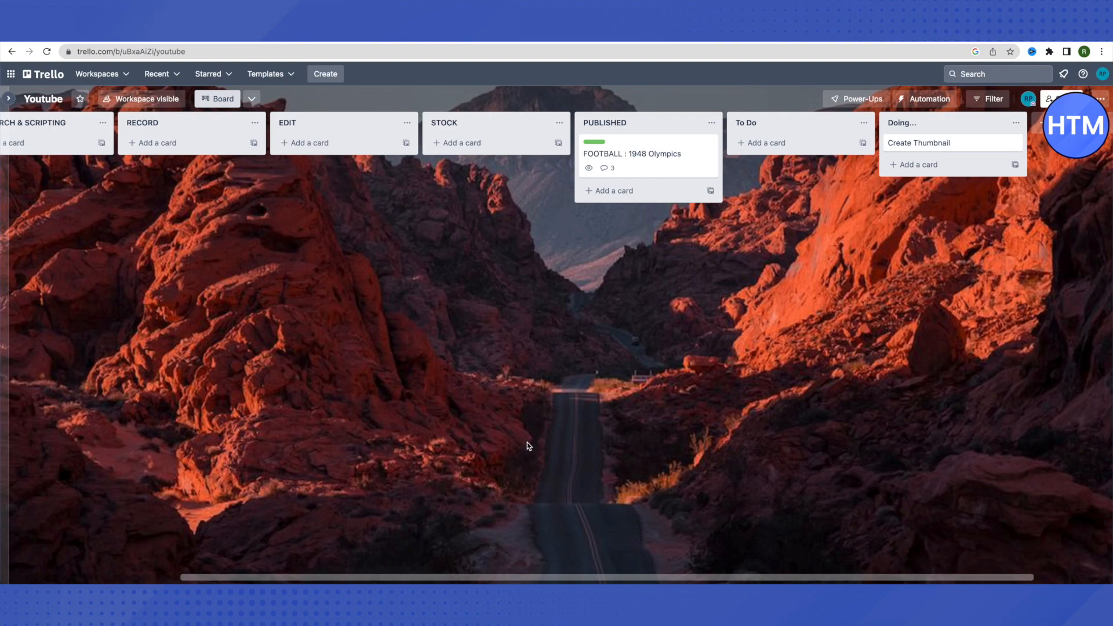
{"action": "scroll", "coordinate": [417, 394], "scroll_direction": "left", "scroll_amount": 5}
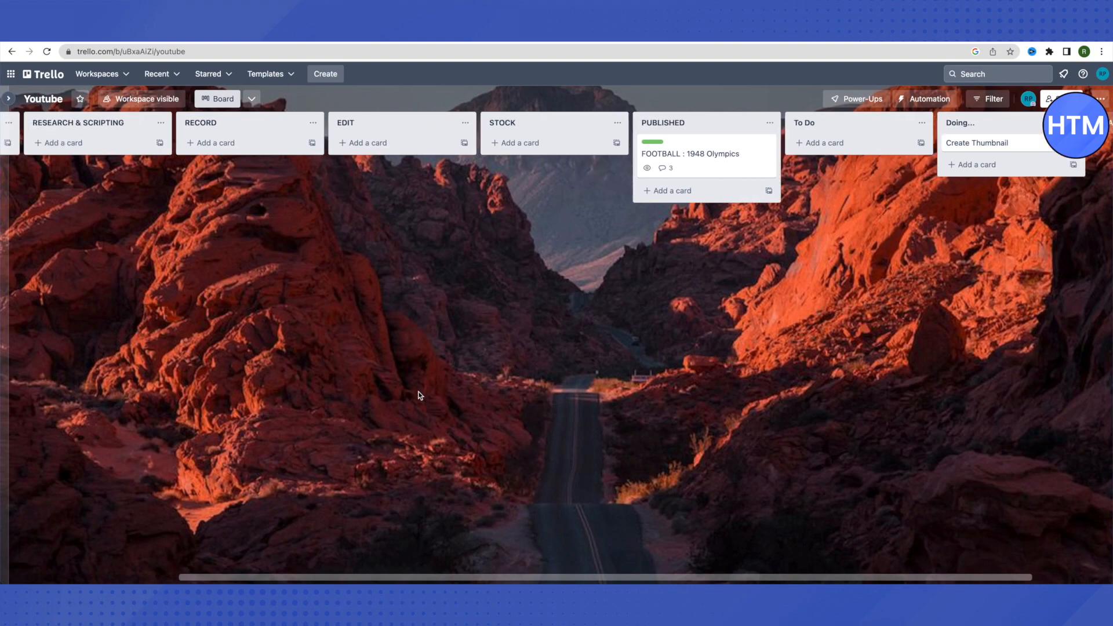
{"action": "scroll", "coordinate": [405, 383], "scroll_direction": "right", "scroll_amount": 5}
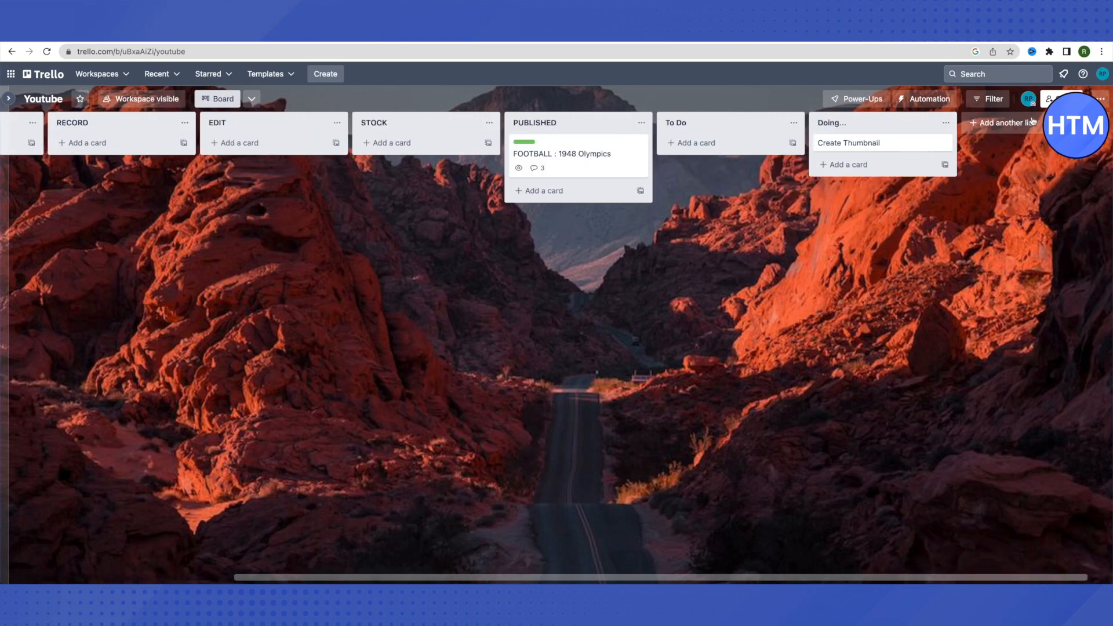
{"action": "scroll", "coordinate": [279, 142], "scroll_direction": "left", "scroll_amount": 6}
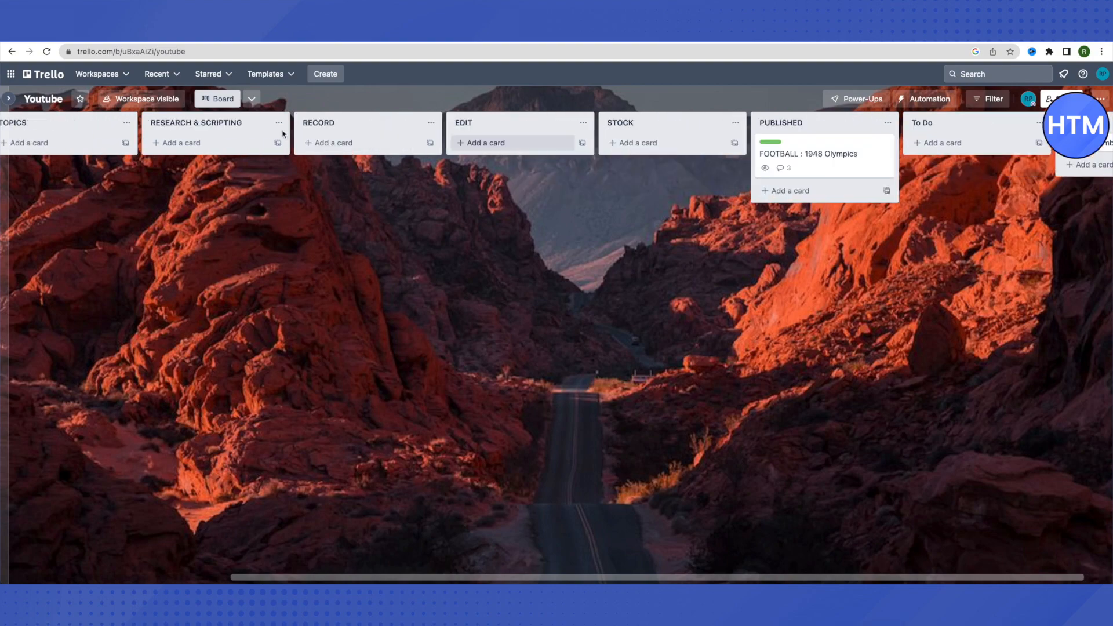
{"action": "scroll", "coordinate": [837, 149], "scroll_direction": "right", "scroll_amount": 6}
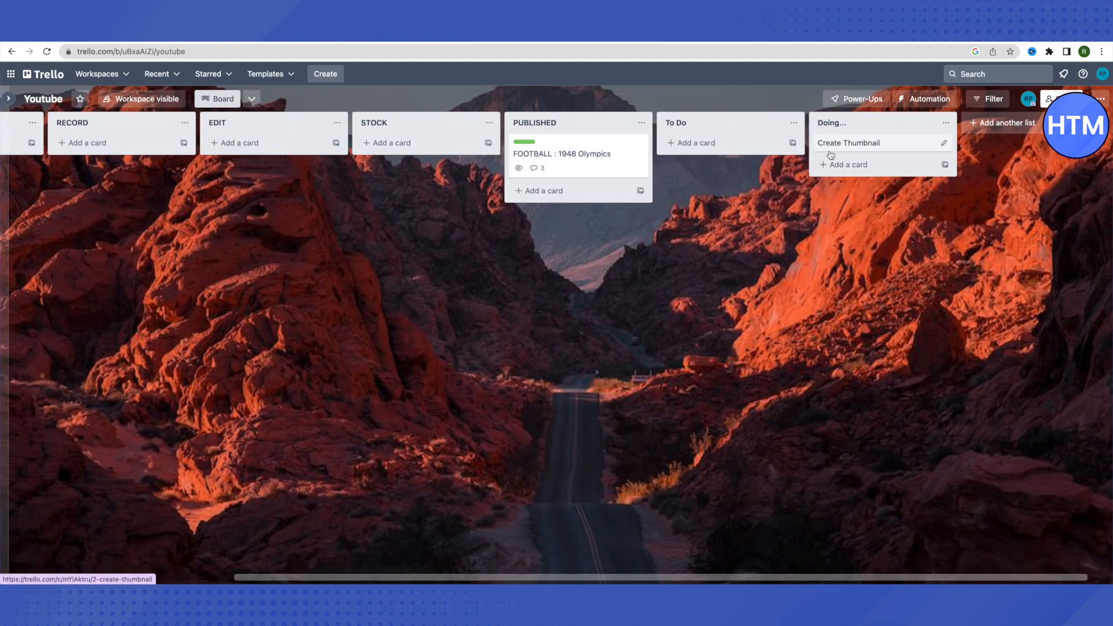
Create an empty 'Done!' list after Doing... on the Youtube board.
{"action": "left_click", "coordinate": [996, 126]}
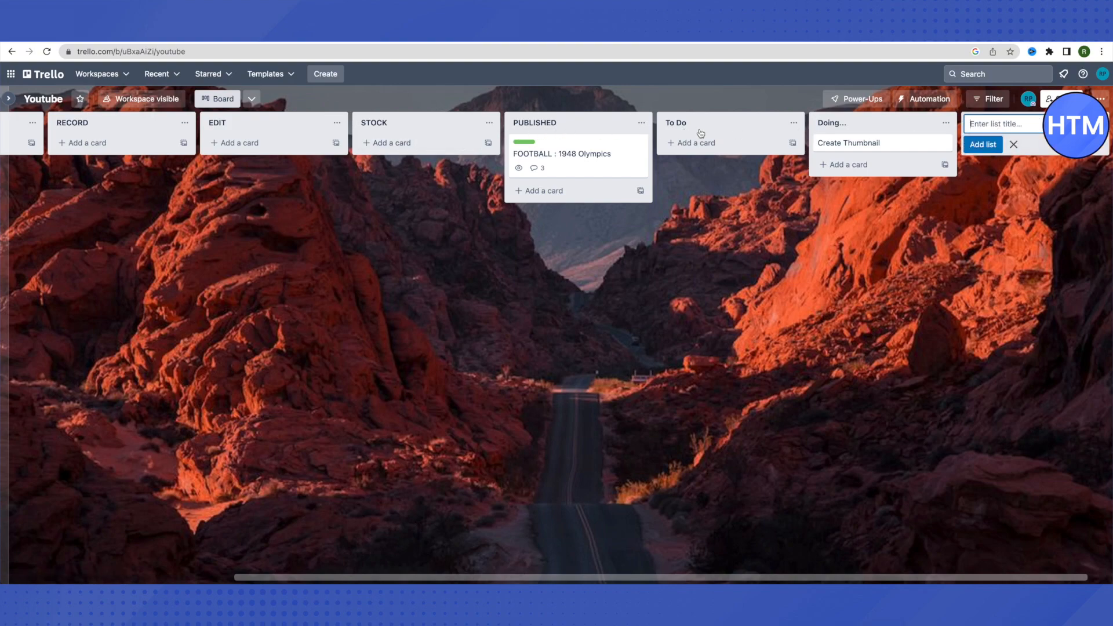
{"action": "type", "text": "Done!"}
{"action": "left_click", "coordinate": [991, 148]}
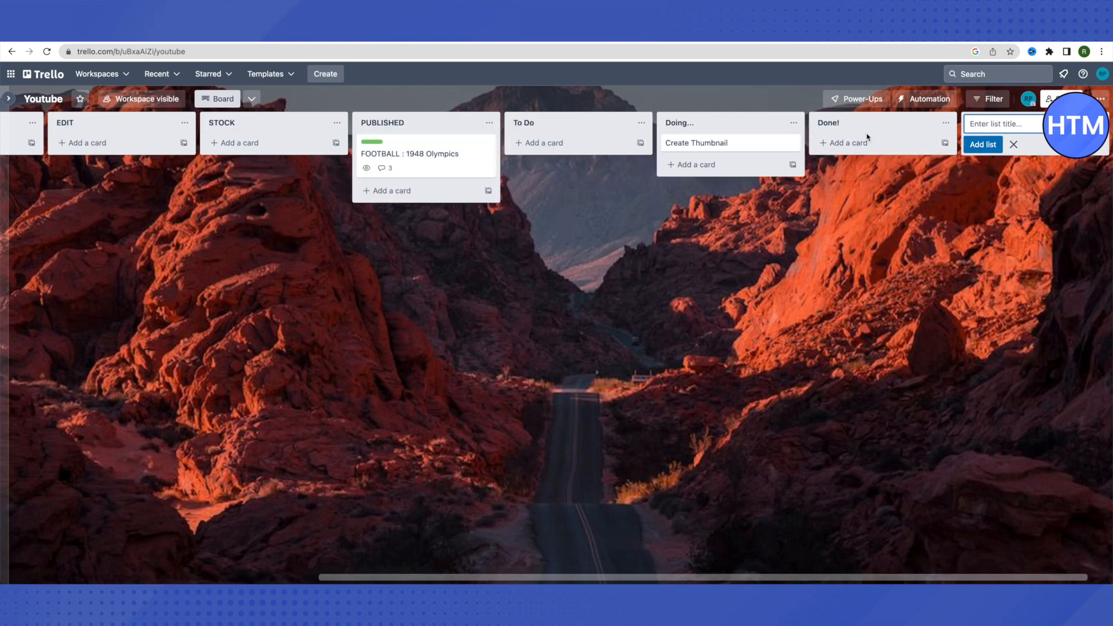
{"action": "left_click", "coordinate": [1013, 145]}
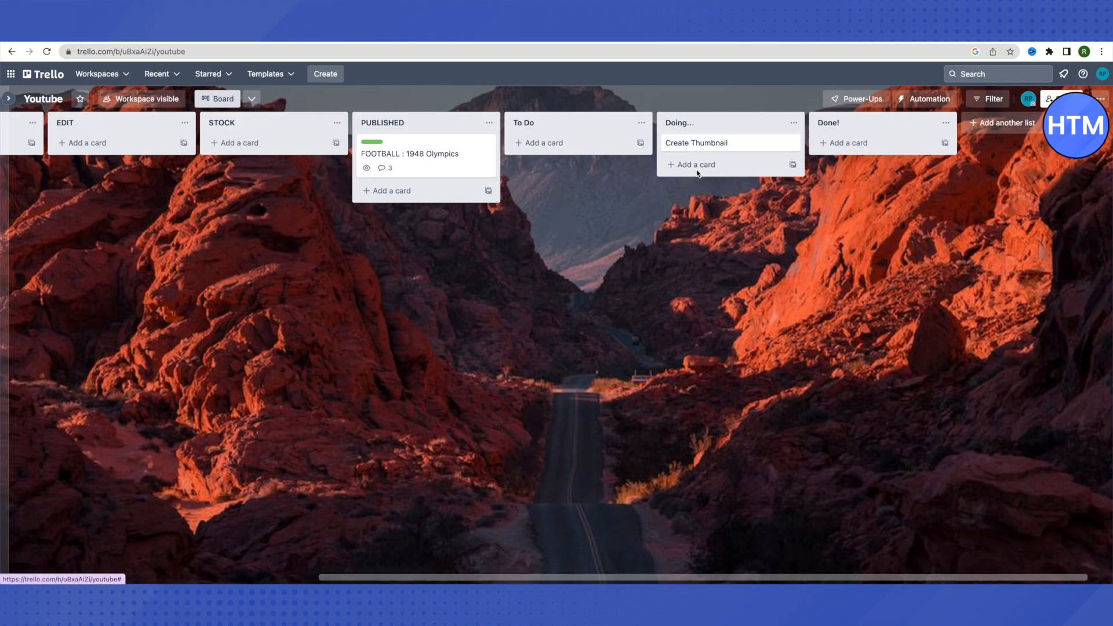
{"action": "left_click_drag", "start_coordinate": [691, 148], "coordinate": [849, 152]}
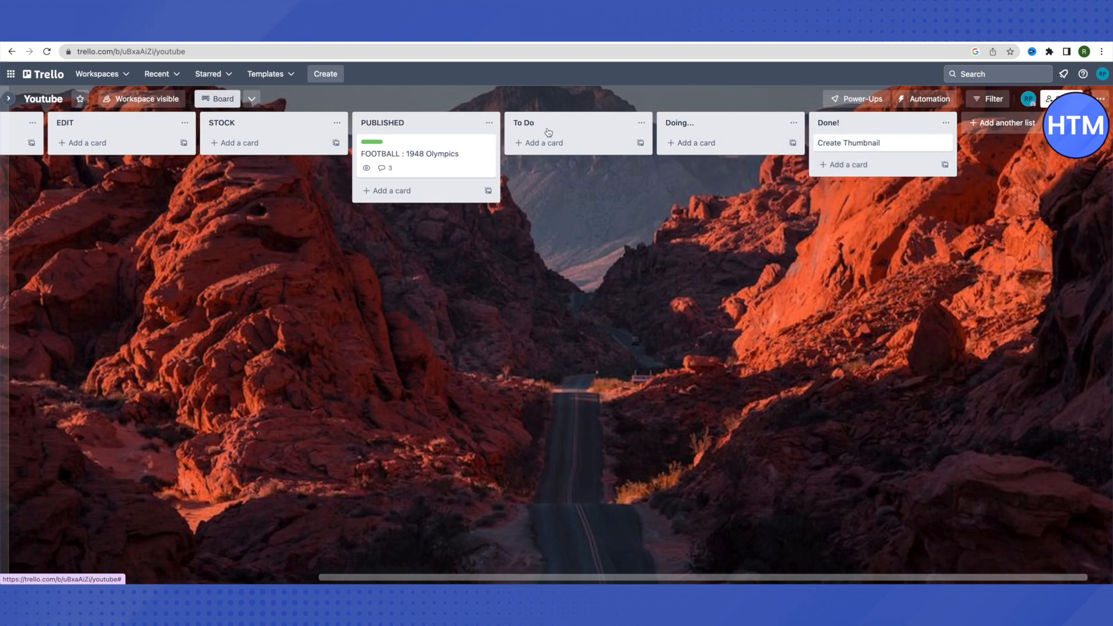
{"action": "left_click", "coordinate": [524, 149]}
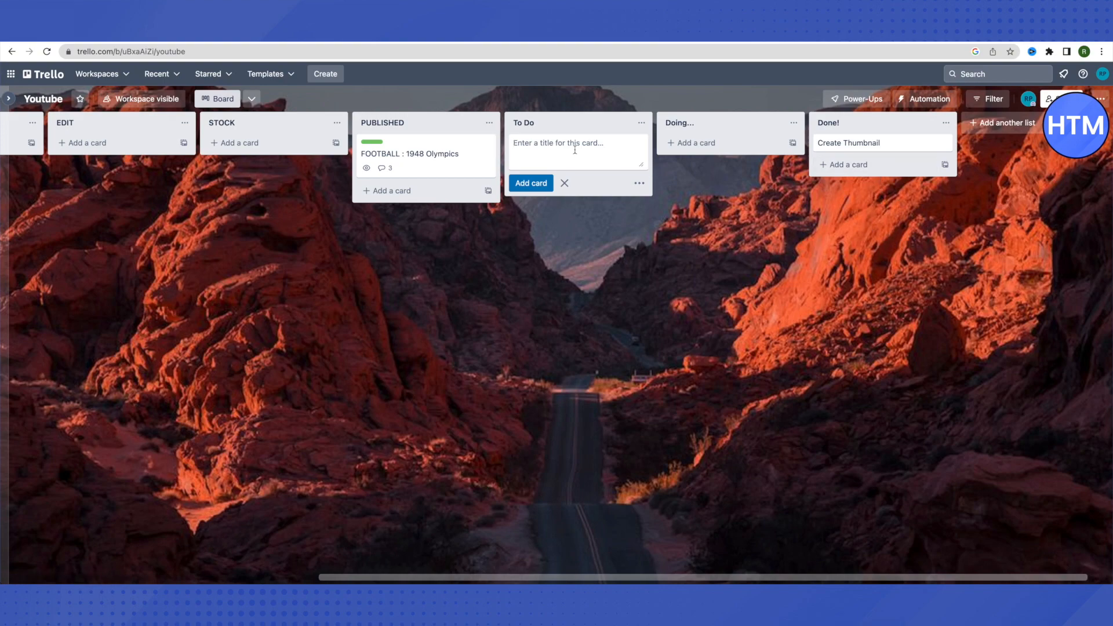
{"action": "type", "text": "Business Meeting"}
{"action": "left_click", "coordinate": [530, 183]}
{"action": "left_click", "coordinate": [599, 271]}
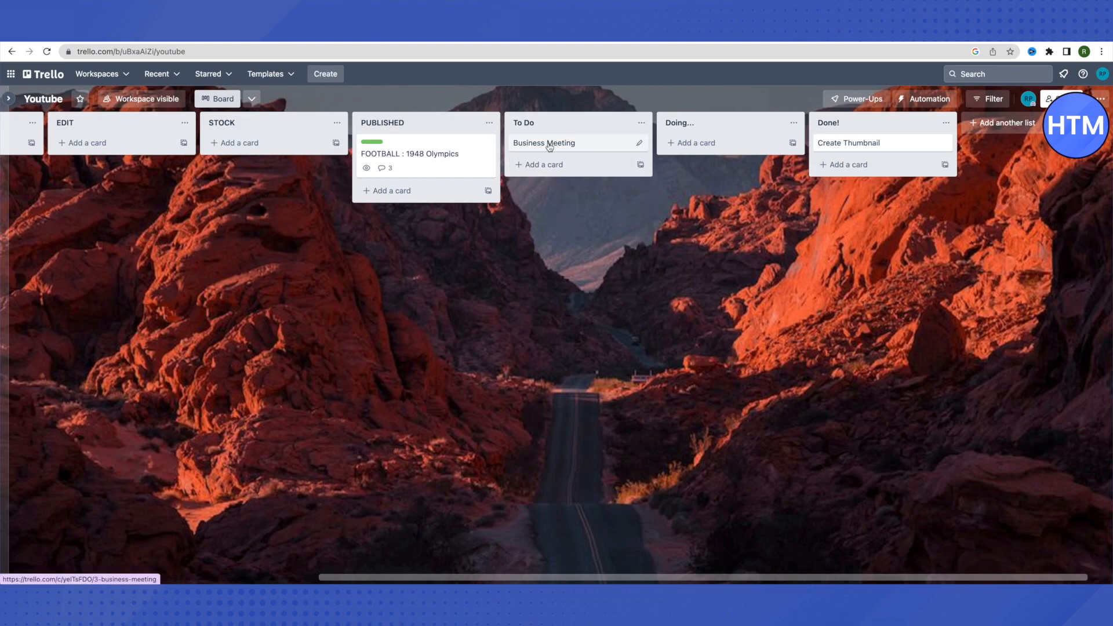
{"action": "left_click_drag", "start_coordinate": [549, 147], "coordinate": [599, 156]}
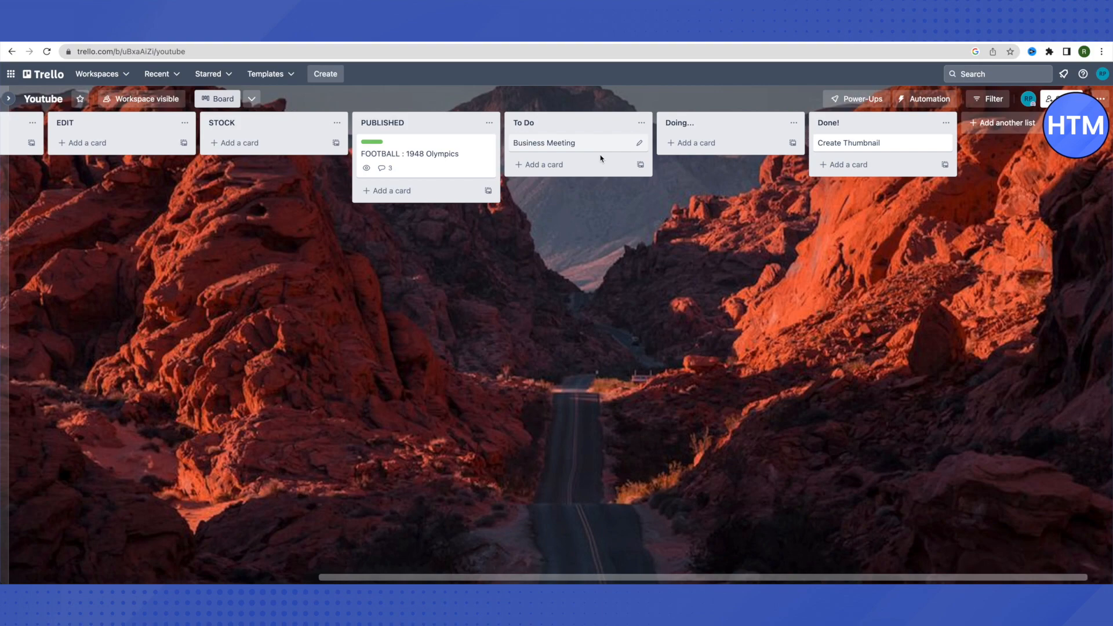
Open the Business Meeting card and check its empty Description and comment boxes.
{"action": "left_click", "coordinate": [552, 148]}
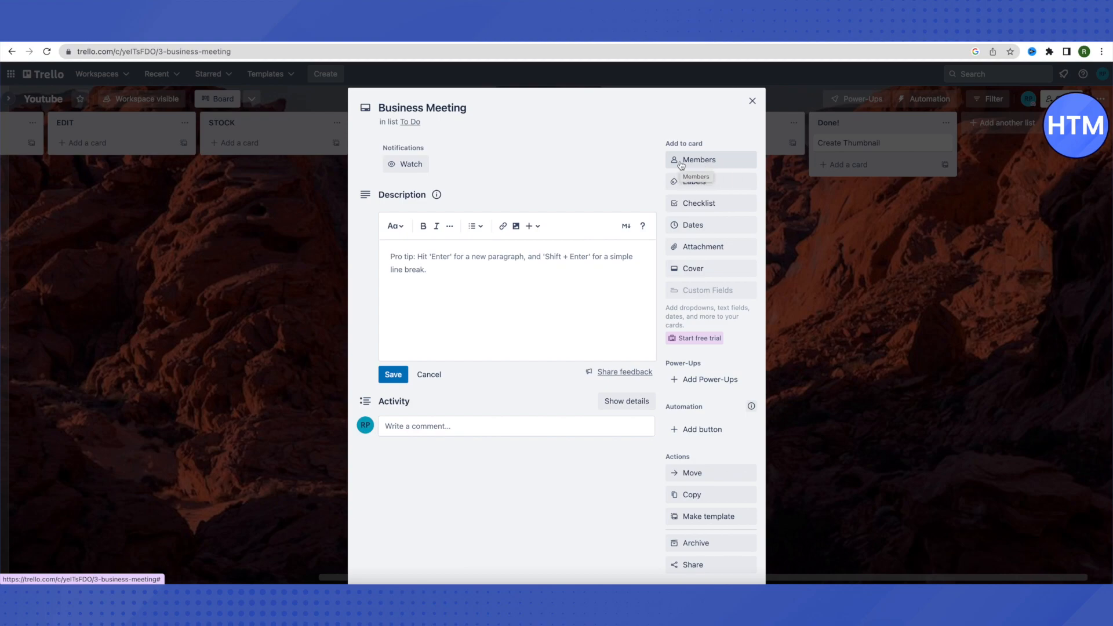
{"action": "left_click", "coordinate": [400, 258]}
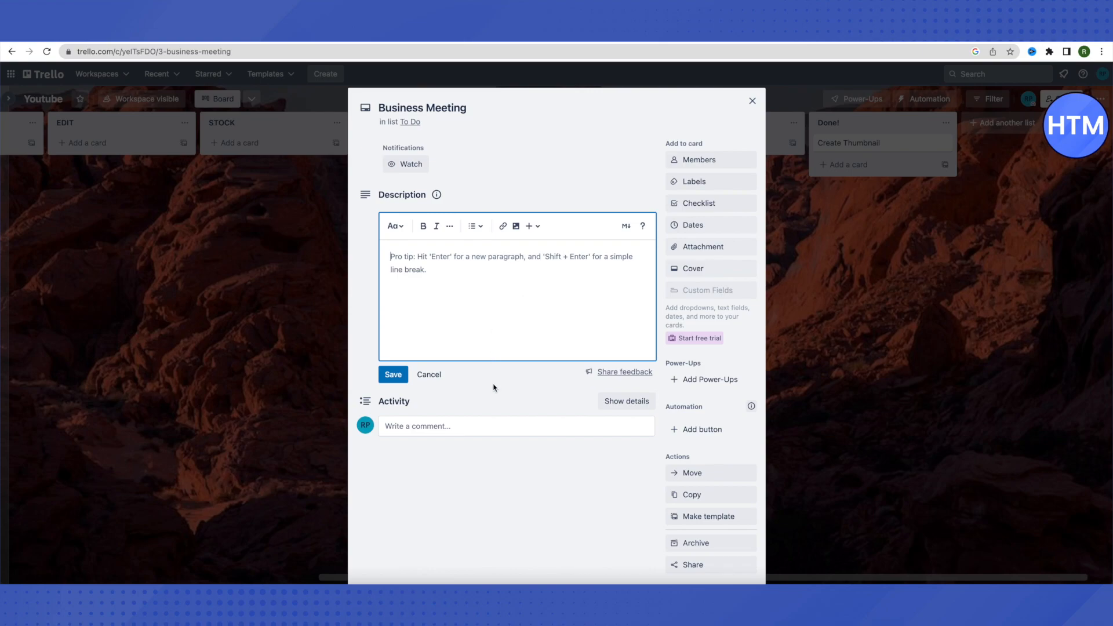
{"action": "left_click", "coordinate": [410, 429]}
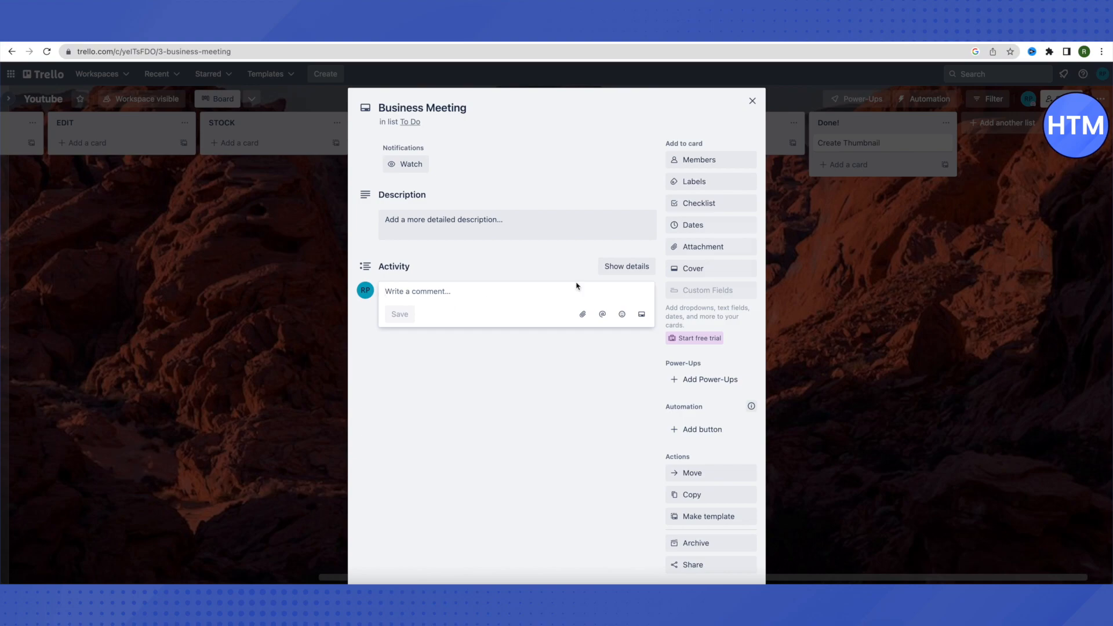
Apply the red Help Needed label to the Business Meeting card, then close it.
{"action": "left_click", "coordinate": [689, 181]}
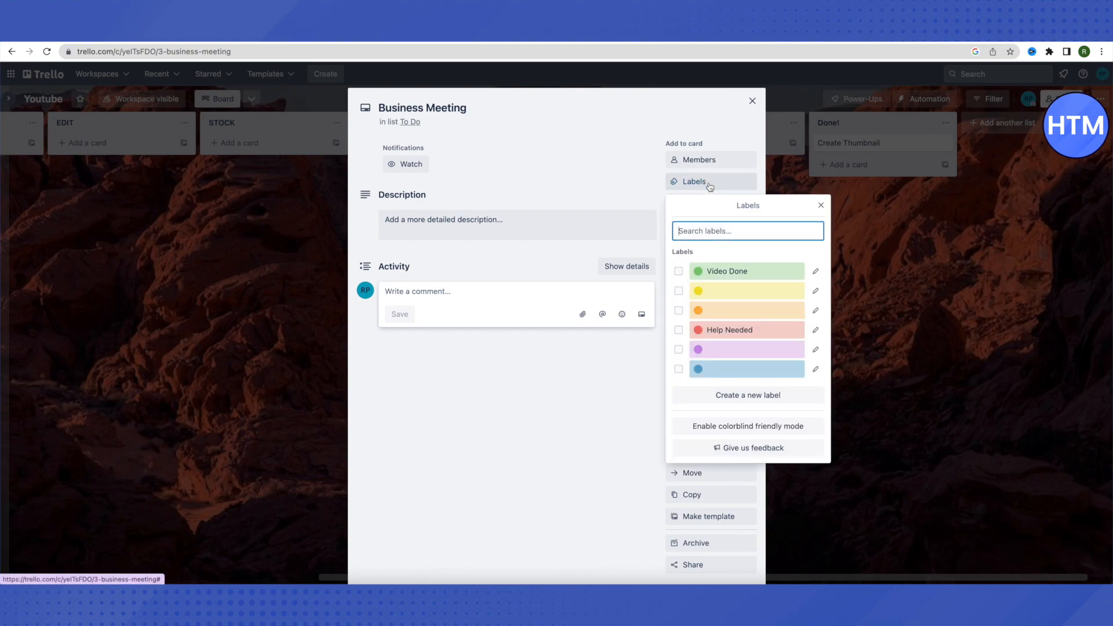
{"action": "left_click", "coordinate": [729, 332]}
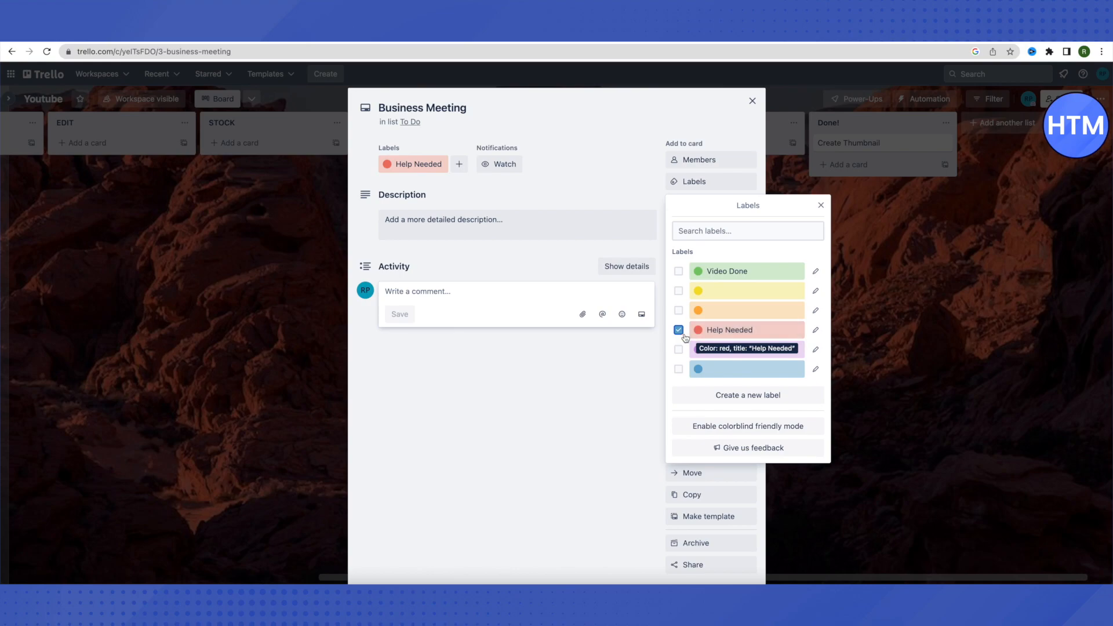
{"action": "left_click", "coordinate": [821, 205]}
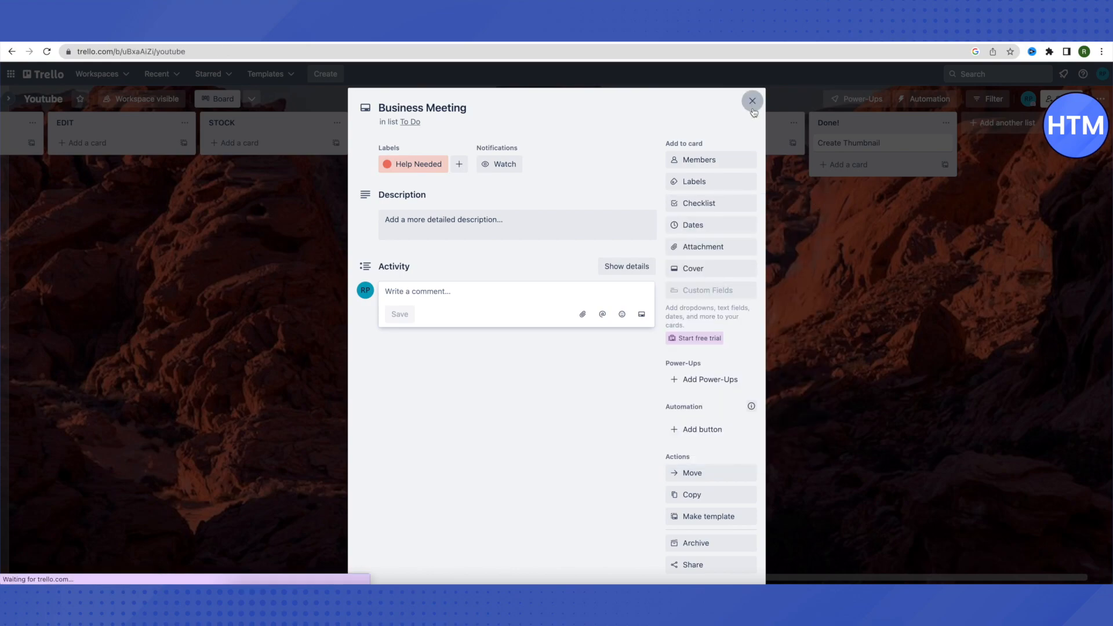
{"action": "left_click", "coordinate": [751, 101]}
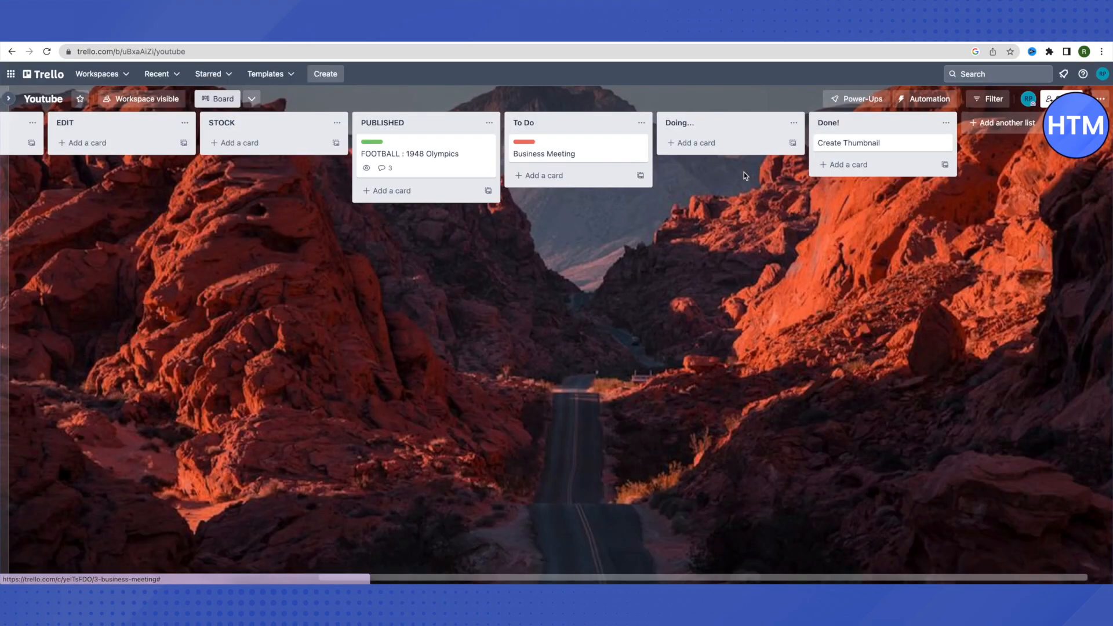
Reopen the Business Meeting card and bring up the 'Checklist' add-checklist form.
{"action": "left_click", "coordinate": [573, 155]}
{"action": "left_click", "coordinate": [751, 101]}
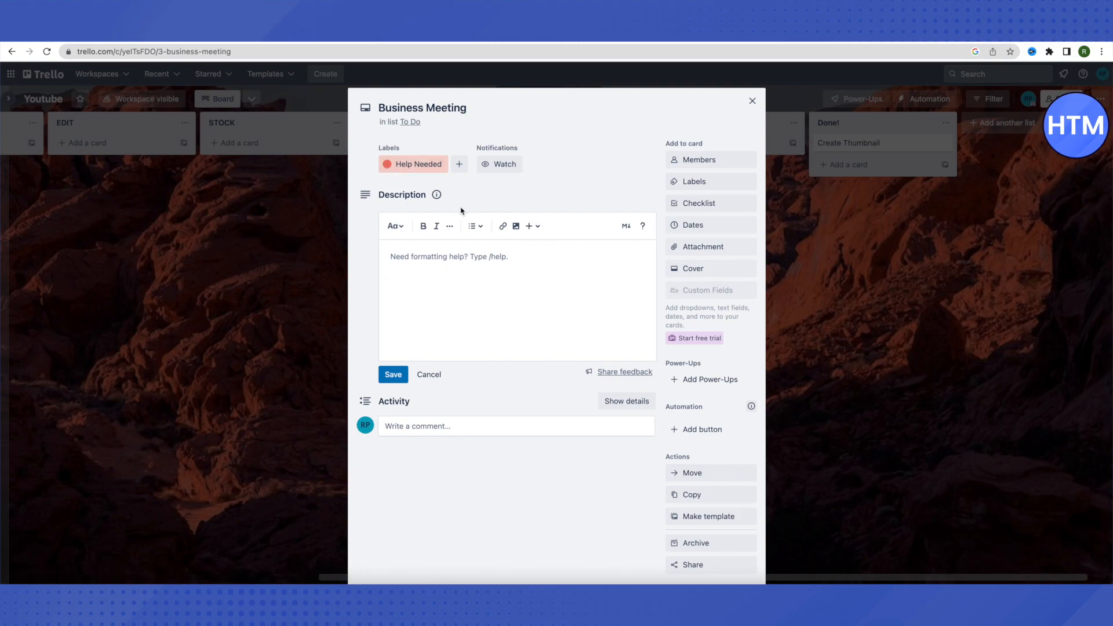
{"action": "left_click", "coordinate": [691, 204]}
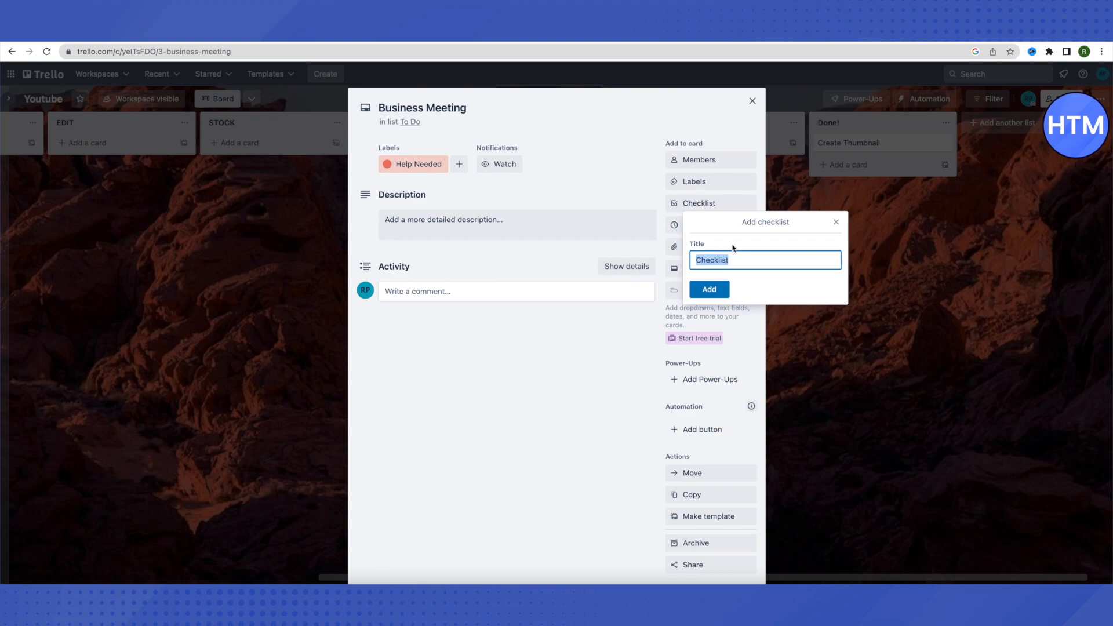
Dismiss the checklist form, glance at Attachment and Cover options unchanged, then close the card.
{"action": "left_click", "coordinate": [838, 224]}
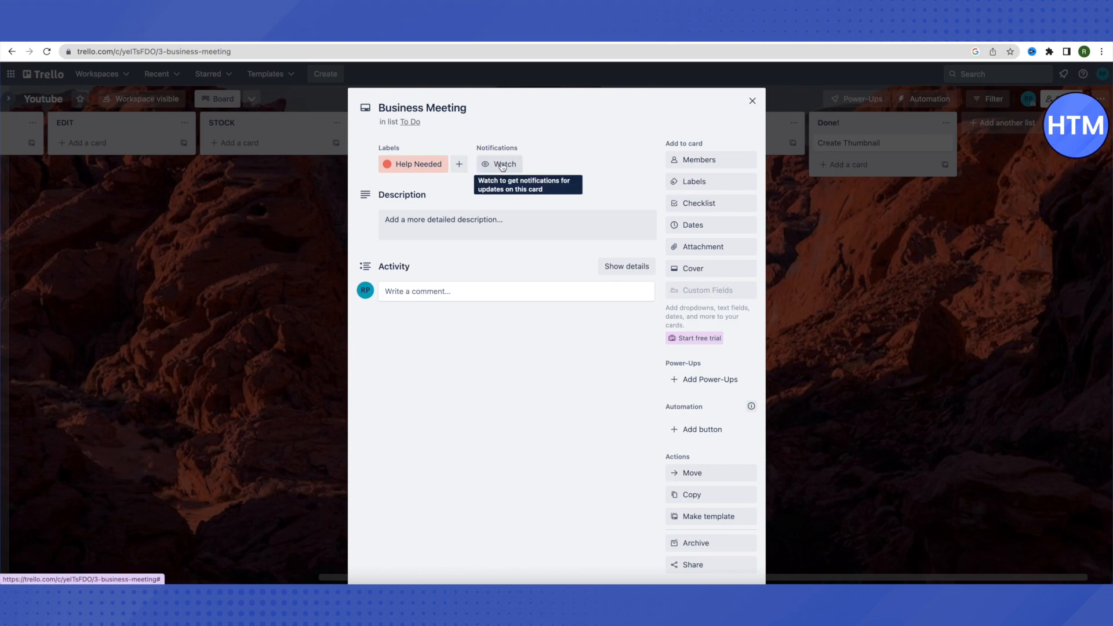
{"action": "left_click", "coordinate": [695, 250]}
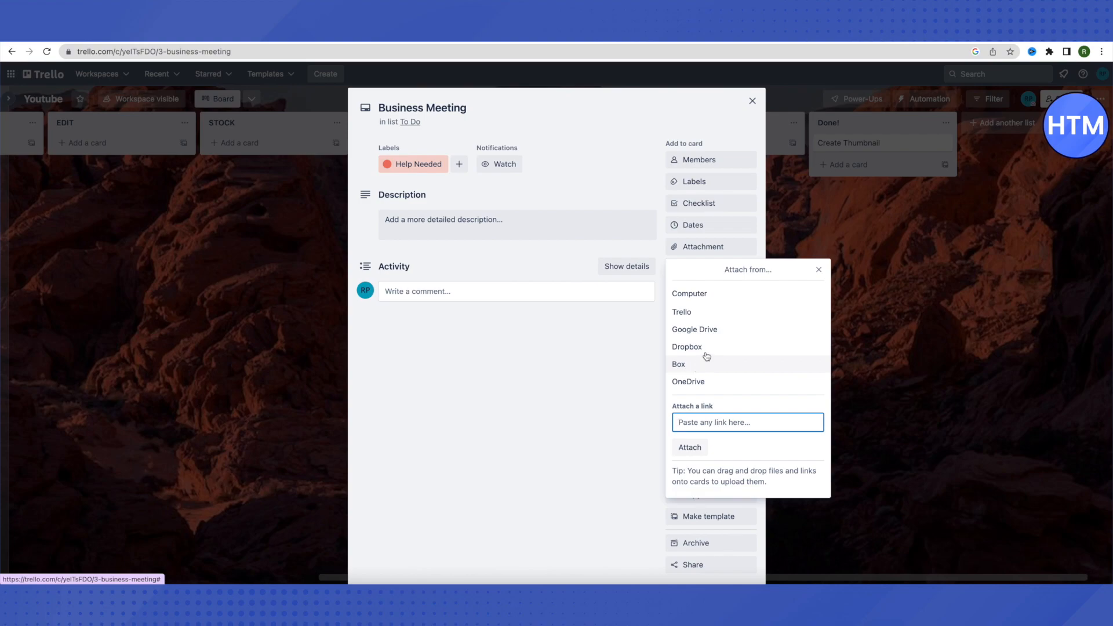
{"action": "left_click", "coordinate": [819, 270]}
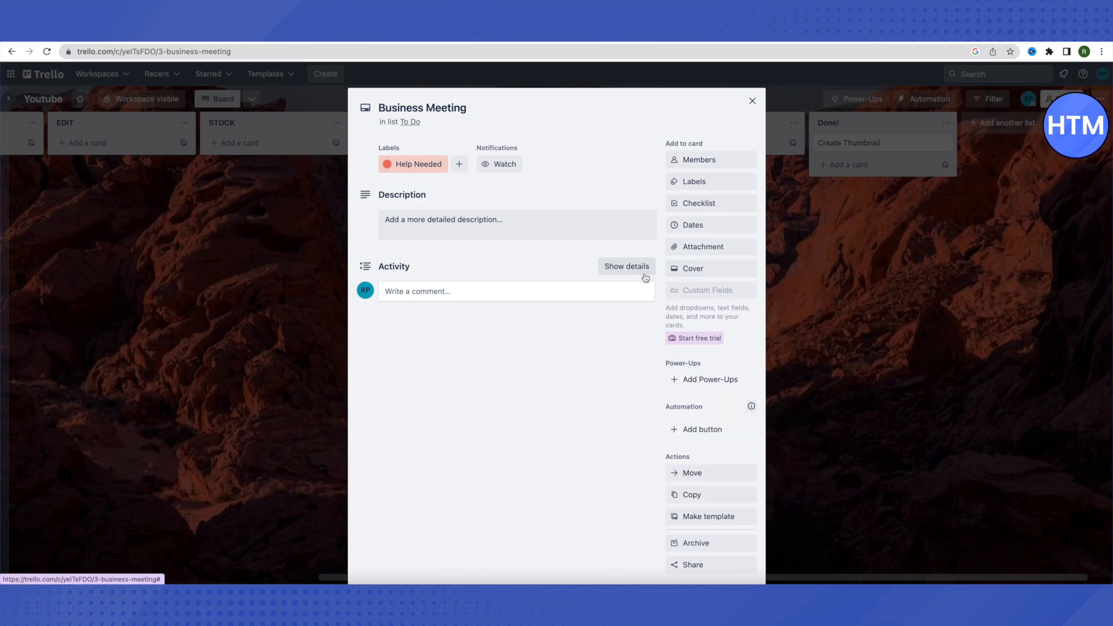
{"action": "left_click", "coordinate": [693, 273]}
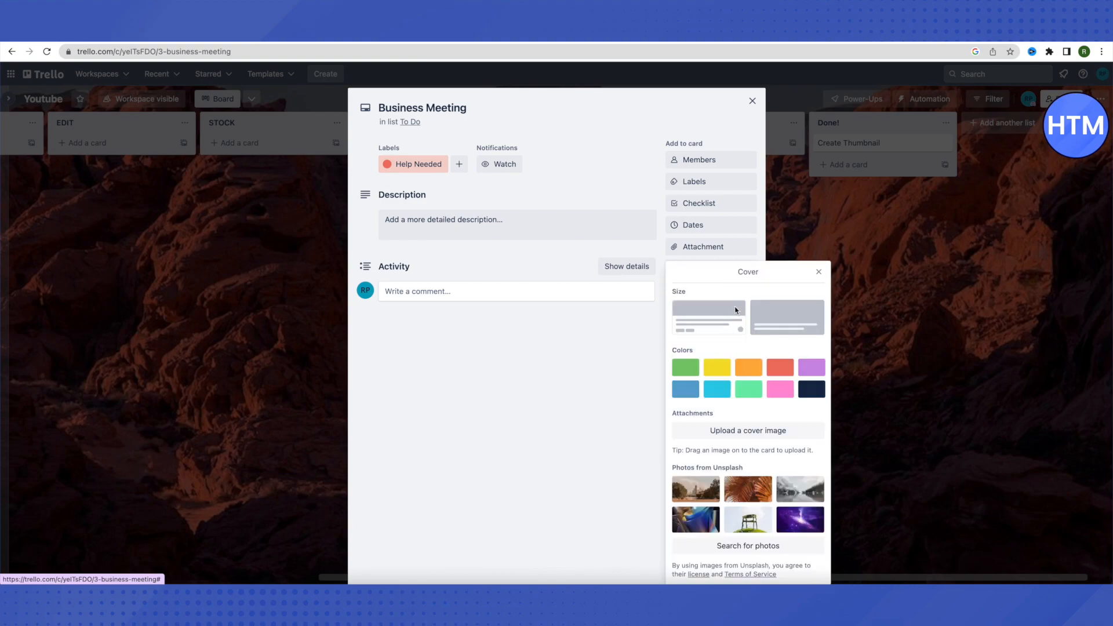
{"action": "left_click", "coordinate": [818, 270]}
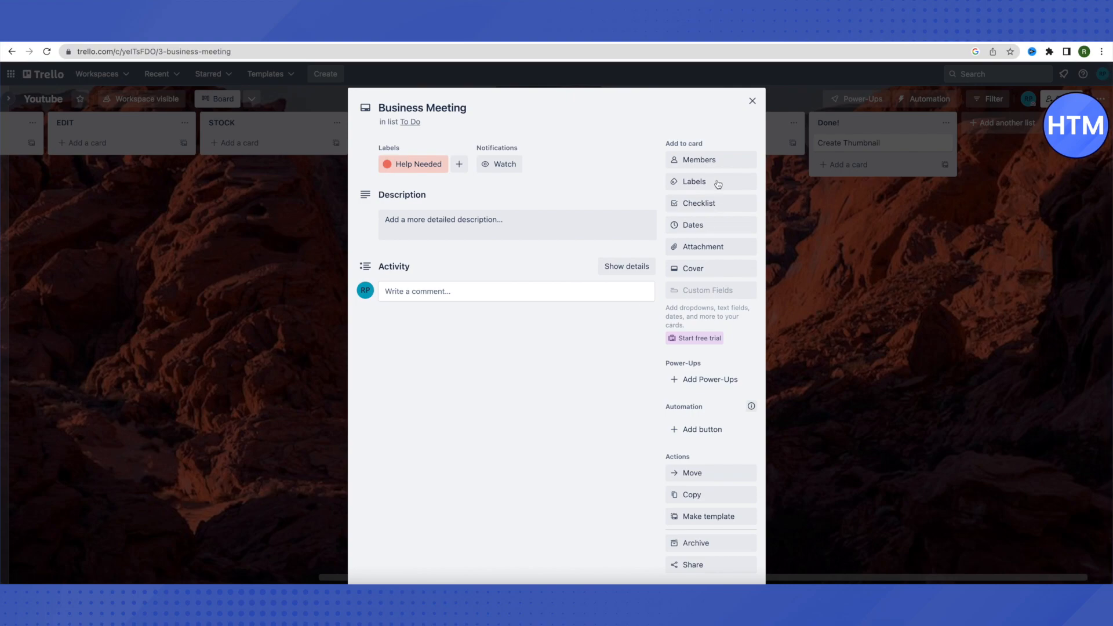
{"action": "left_click", "coordinate": [753, 102]}
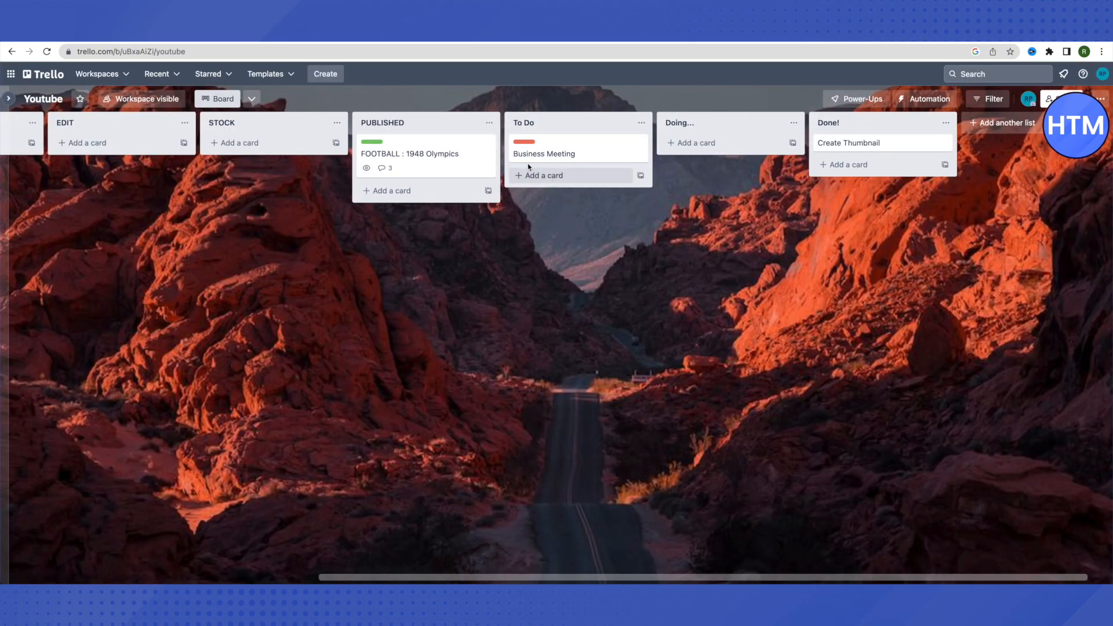
Move the Business Meeting card from To Do into Doing and untick its red Help Needed label.
{"action": "left_click_drag", "start_coordinate": [526, 154], "coordinate": [696, 156]}
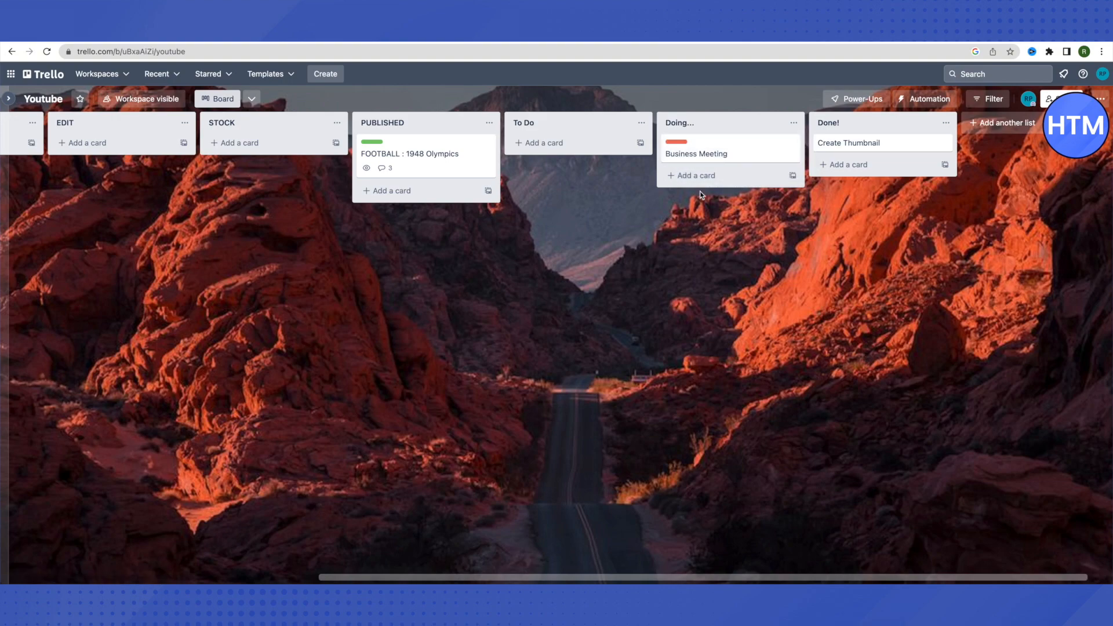
{"action": "left_click", "coordinate": [701, 153]}
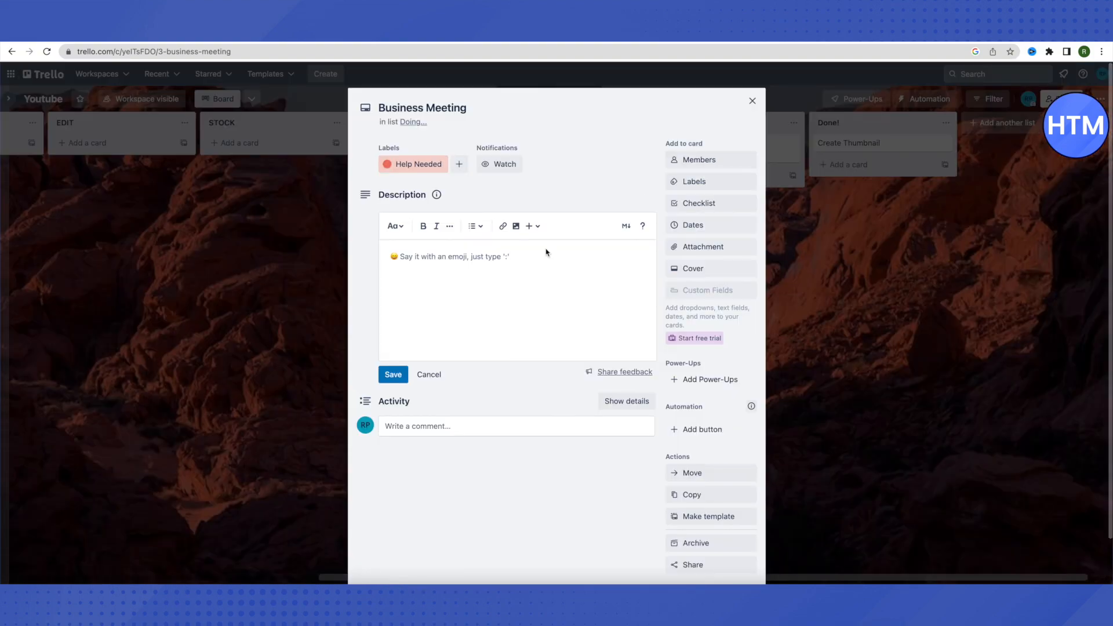
{"action": "left_click", "coordinate": [694, 183]}
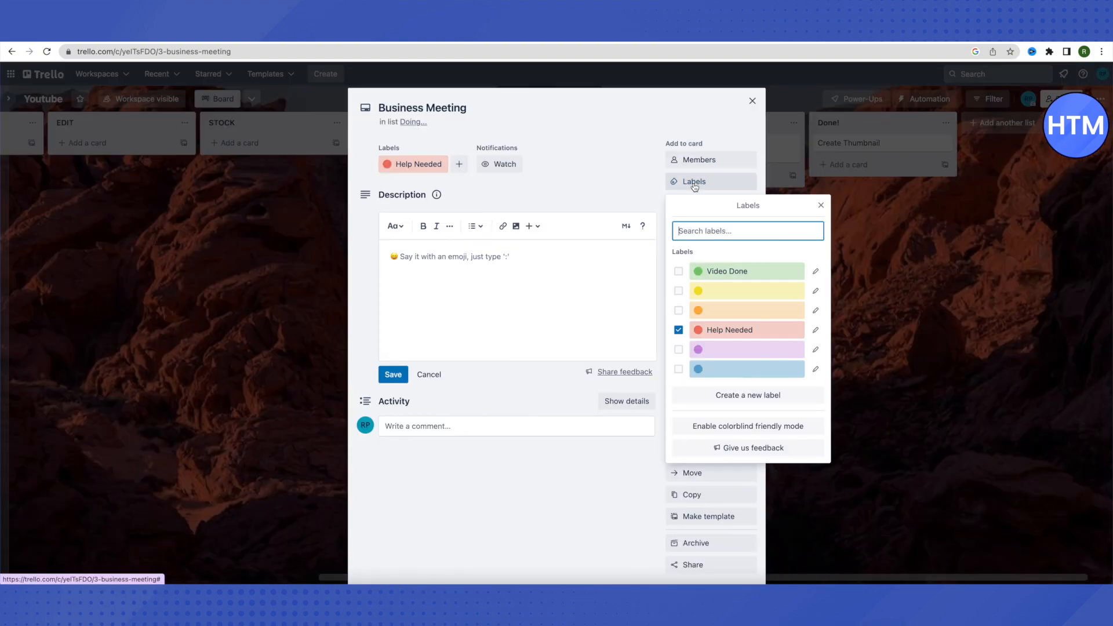
{"action": "left_click", "coordinate": [703, 334]}
{"action": "left_click", "coordinate": [821, 206]}
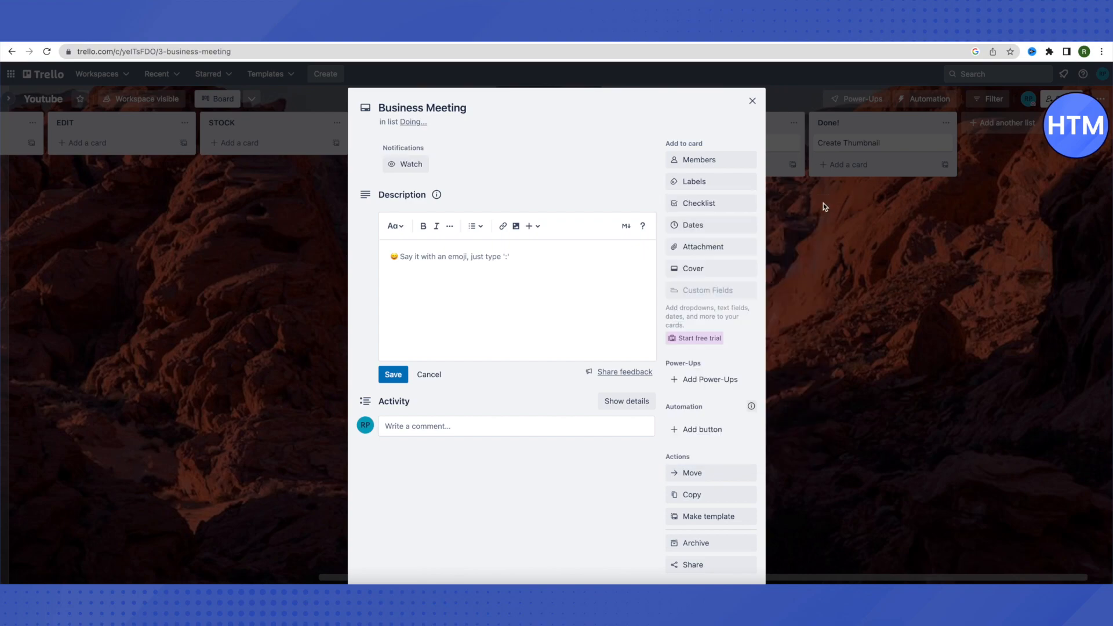
{"action": "left_click", "coordinate": [752, 101]}
Move the unlabelled Business Meeting card from Doing into Done! under Create Thumbnail and confirm it.
{"action": "left_click_drag", "start_coordinate": [707, 150], "coordinate": [859, 174]}
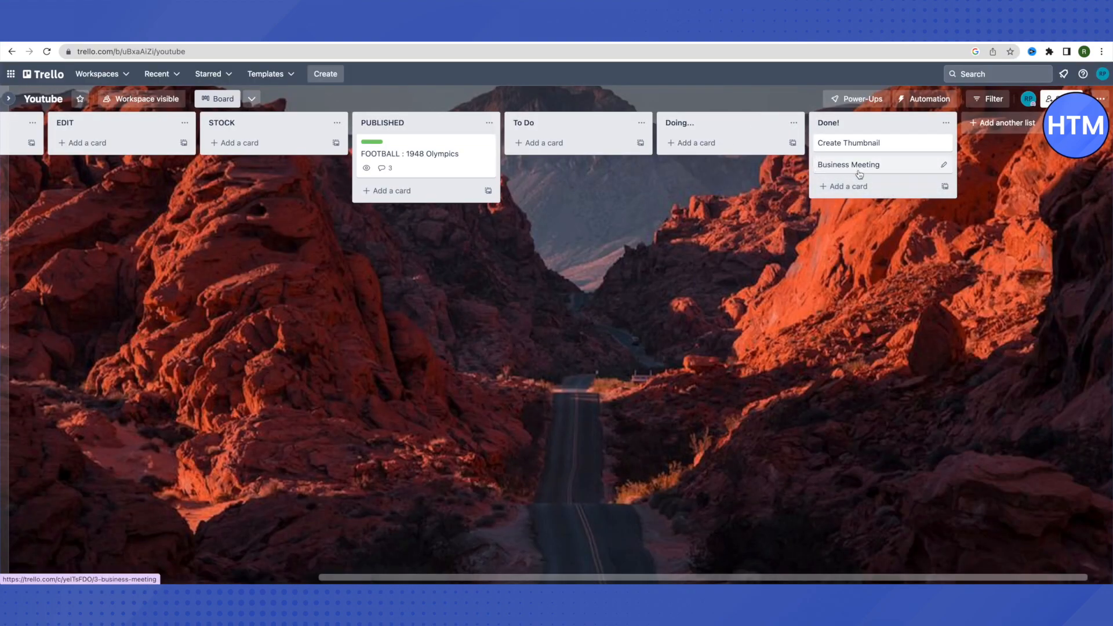
{"action": "left_click", "coordinate": [857, 169]}
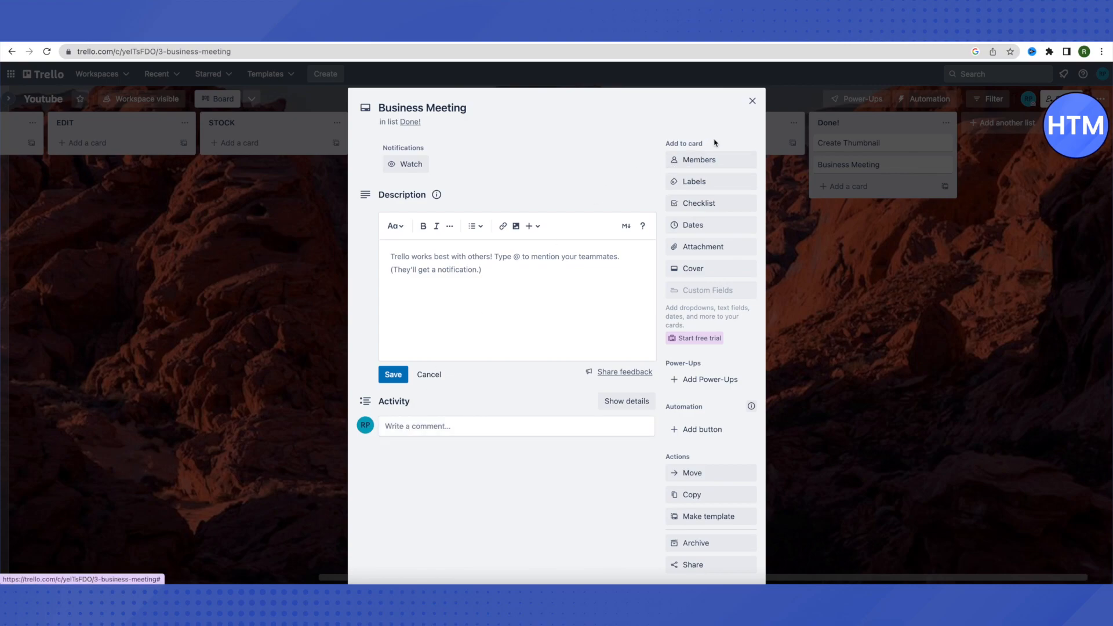
{"action": "left_click", "coordinate": [753, 102]}
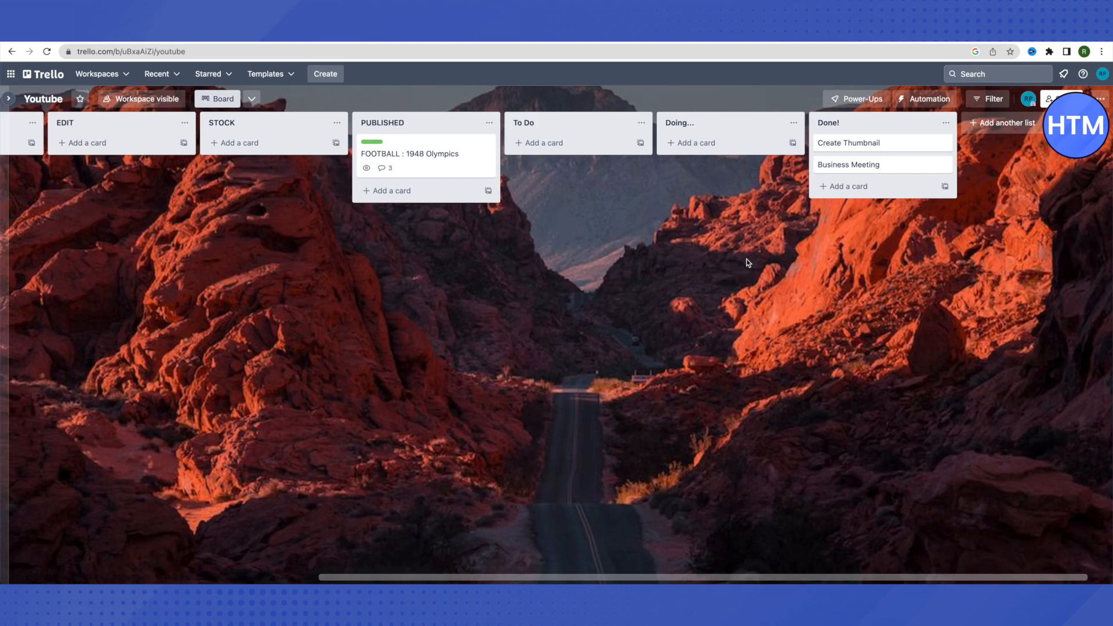
{"action": "scroll", "coordinate": [746, 262], "scroll_direction": "left", "scroll_amount": 10}
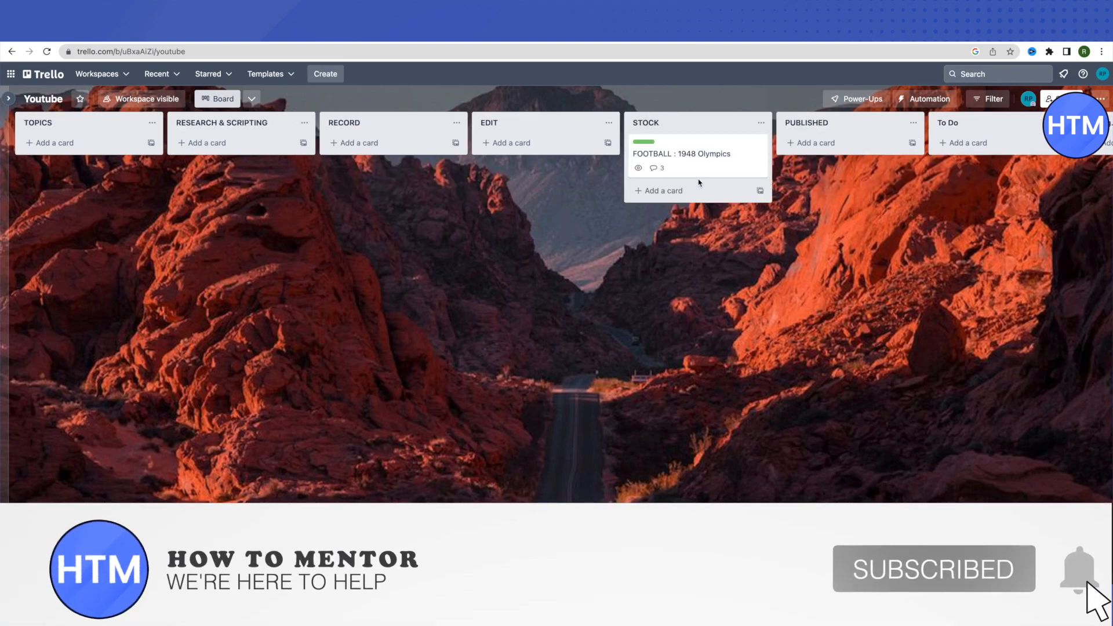